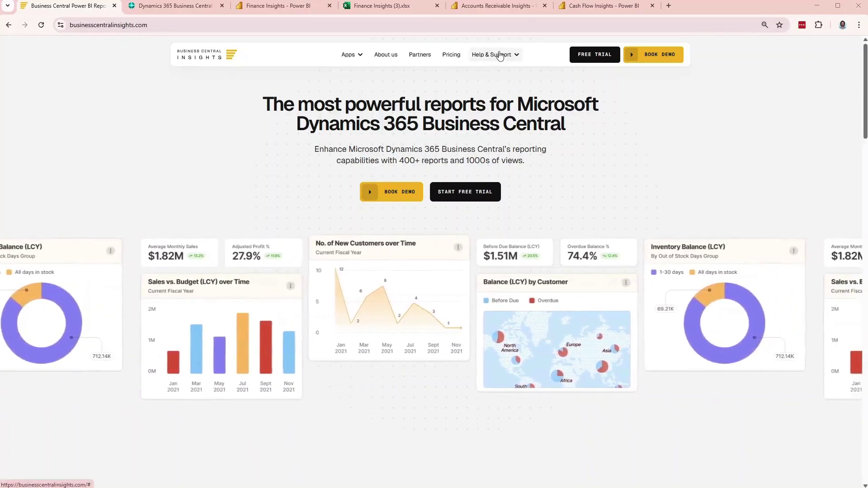
# - Open the Installation (Cloud) help page and view the list of available apps
pyautogui.moveTo(498, 56)
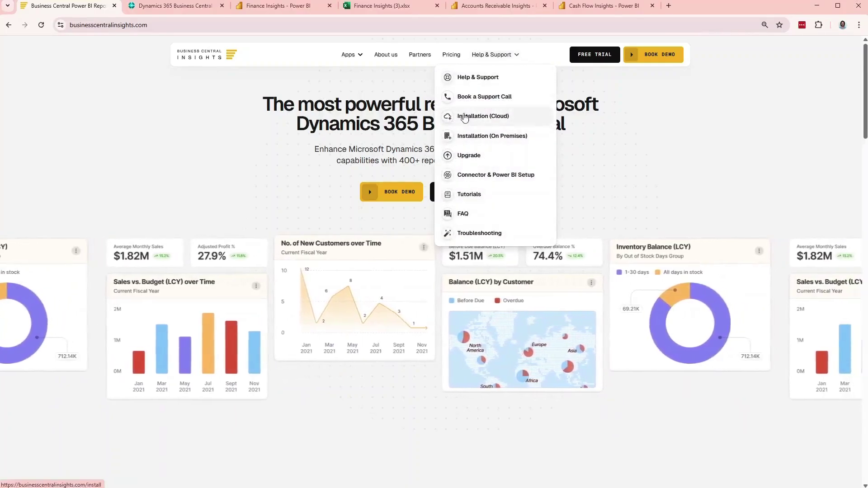
pyautogui.click(503, 118)
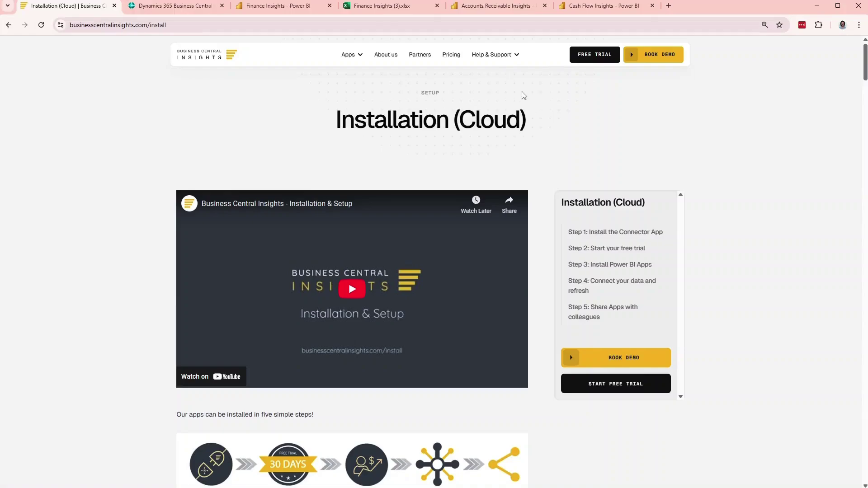
pyautogui.moveTo(509, 55)
pyautogui.moveTo(352, 56)
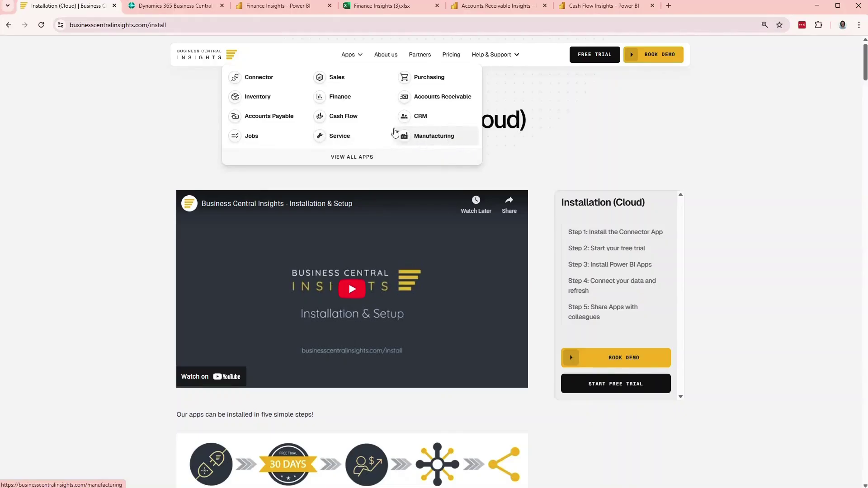
pyautogui.click(132, 159)
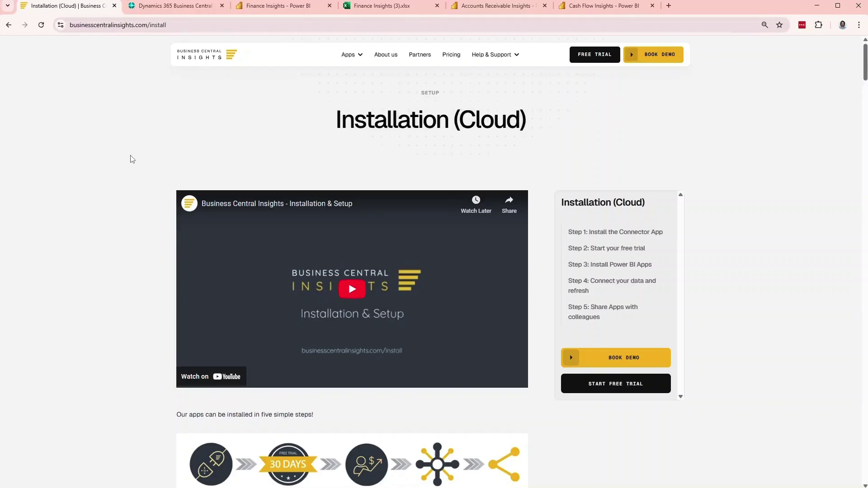
# - Switch to Business Central and open the G/L Account Categories list to examine its Power BI subcategories and additional report definitions
pyautogui.click(263, 6)
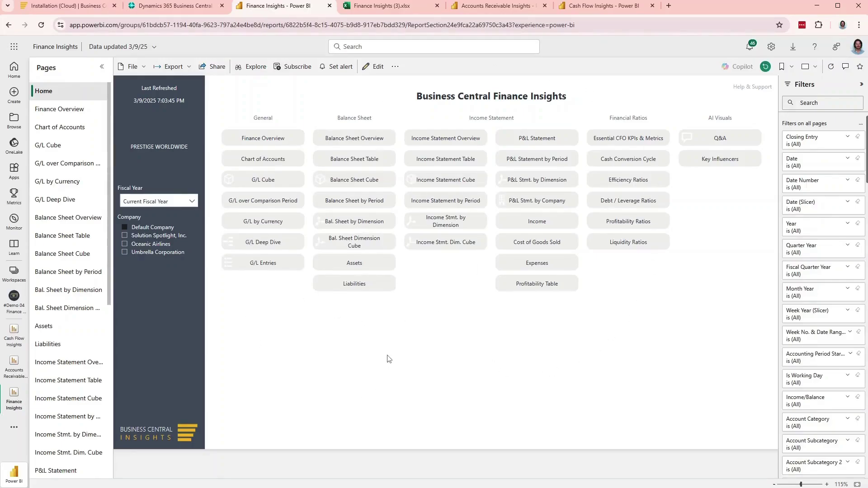
pyautogui.click(181, 6)
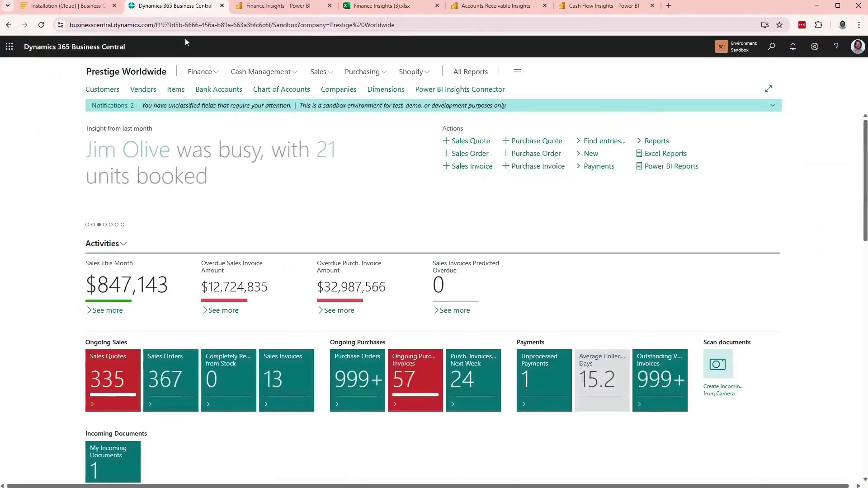
pyautogui.click(219, 72)
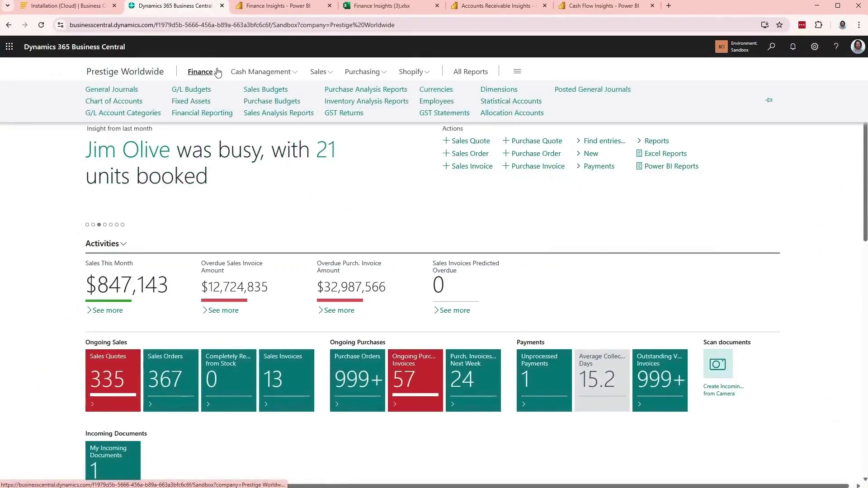
pyautogui.click(124, 113)
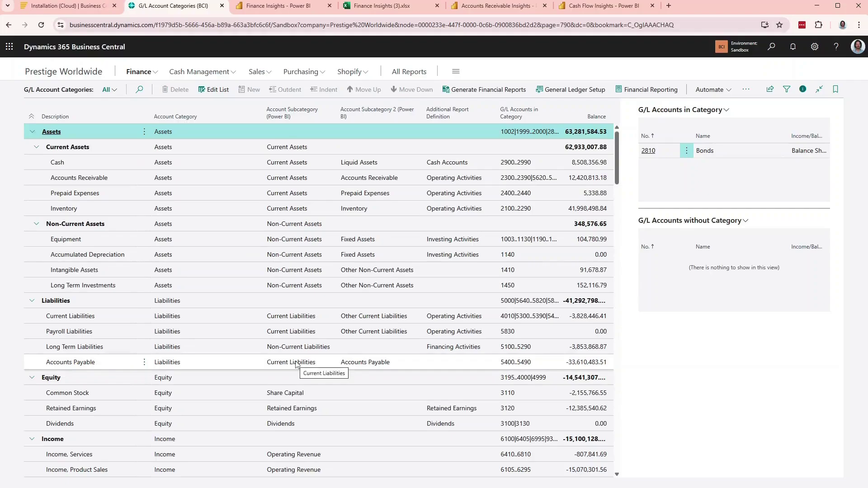
pyautogui.scroll(-15, 308, 316)
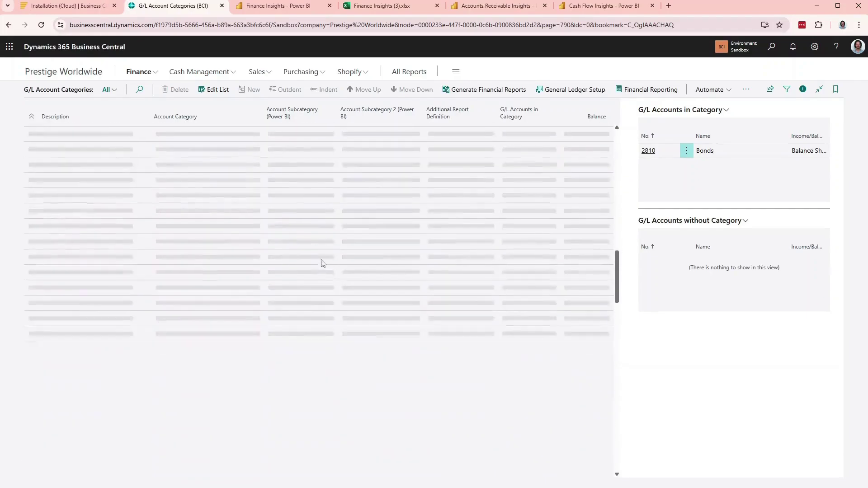
pyautogui.scroll(10, 321, 271)
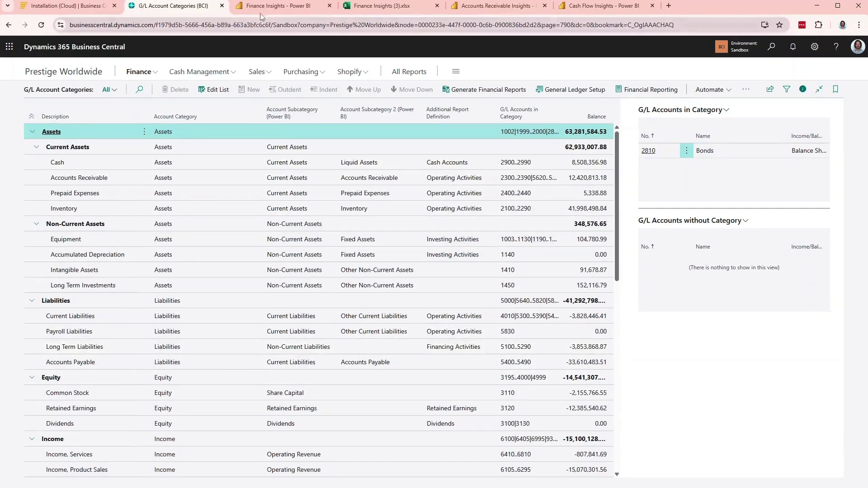
# - Switch to the Finance Insights report in Power BI, open its P&L Statement page and roll the rows up to the main statement categories
pyautogui.hotkey('ctrl', 'Tab')
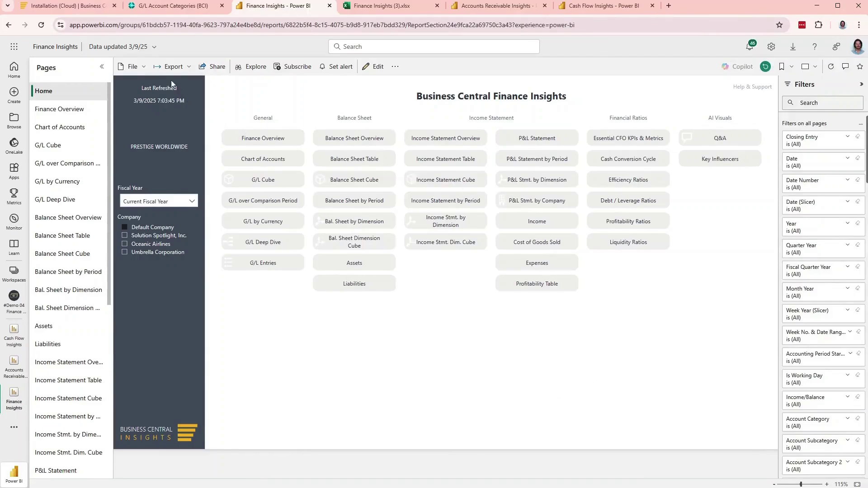
pyautogui.click(149, 203)
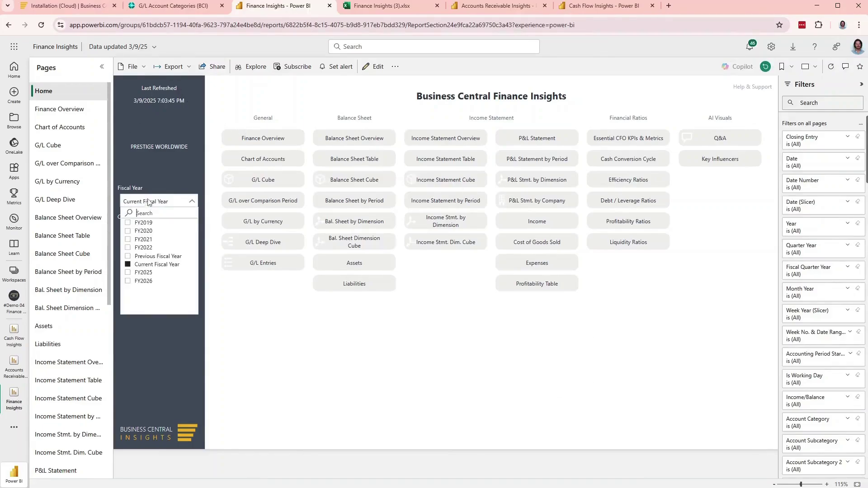
pyautogui.click(149, 201)
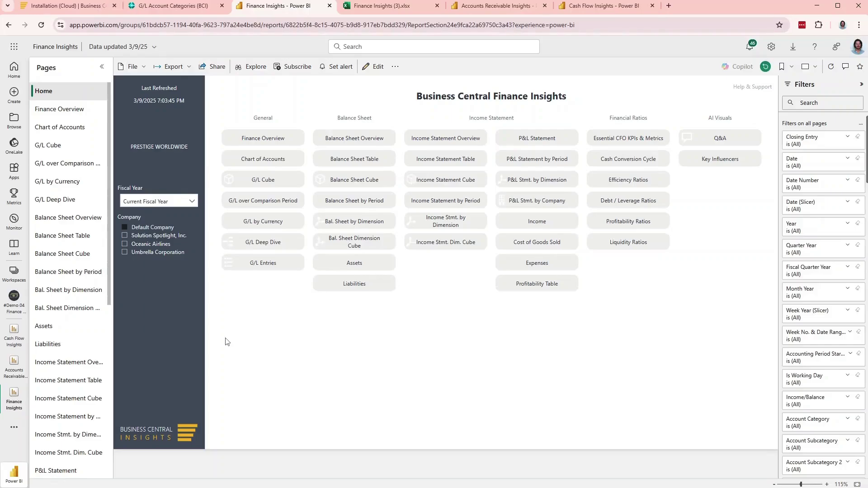
pyautogui.click(534, 139)
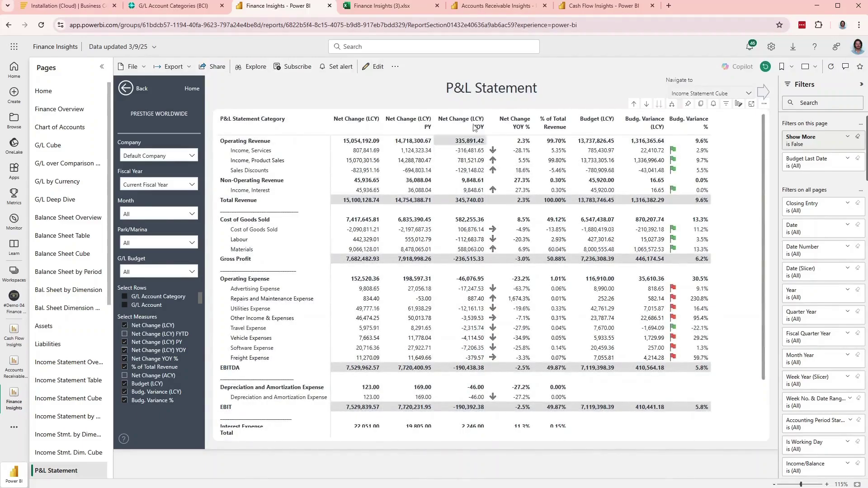
pyautogui.click(633, 107)
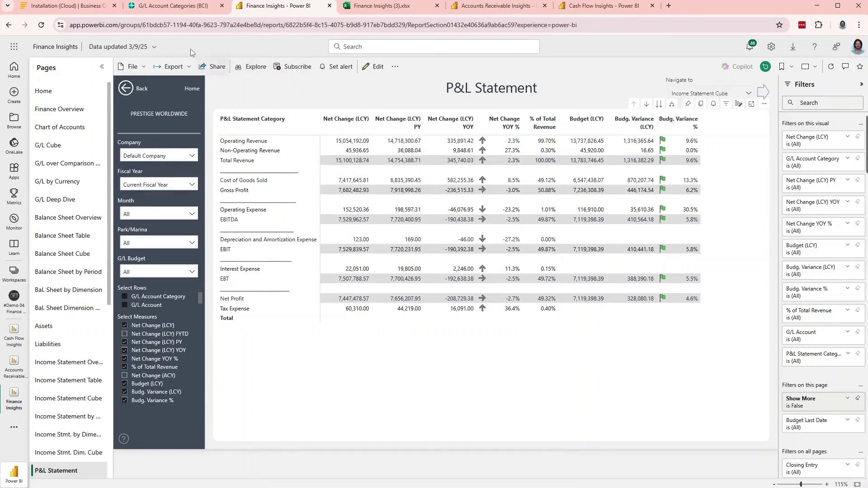
# - Switch to Business Central and review the P&L Statement Categories setup of the Power BI Insights Connector
pyautogui.click(170, 5)
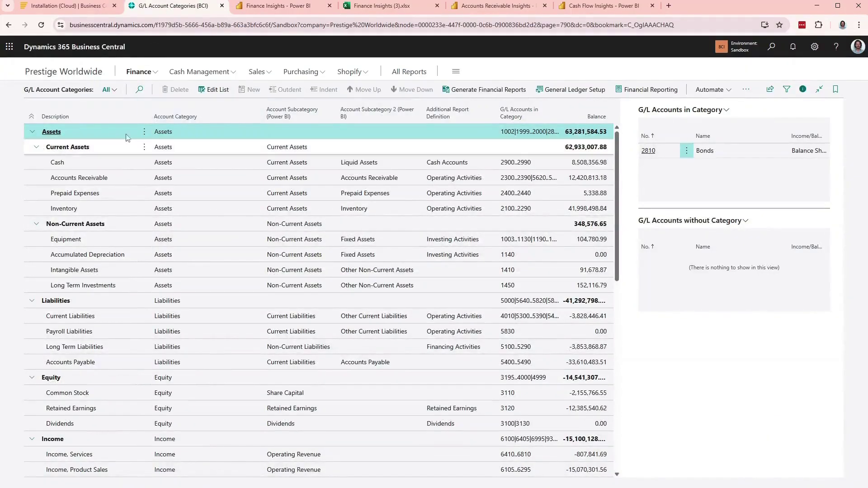
pyautogui.press('Escape')
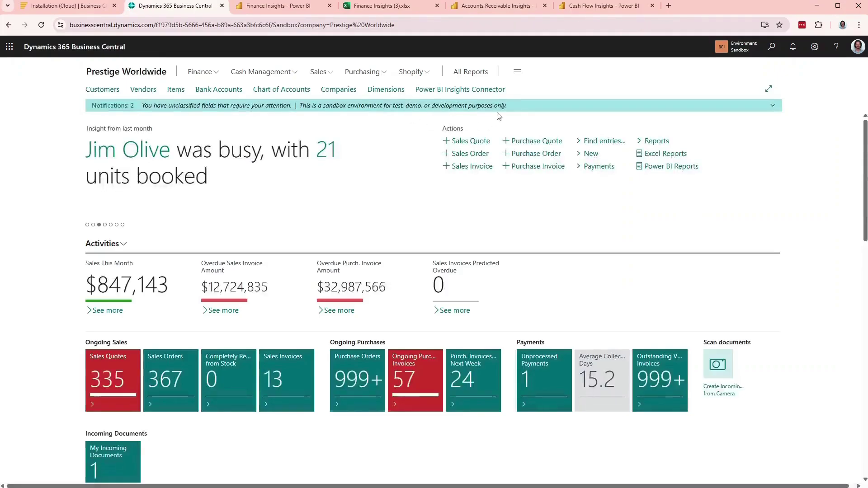
pyautogui.click(478, 90)
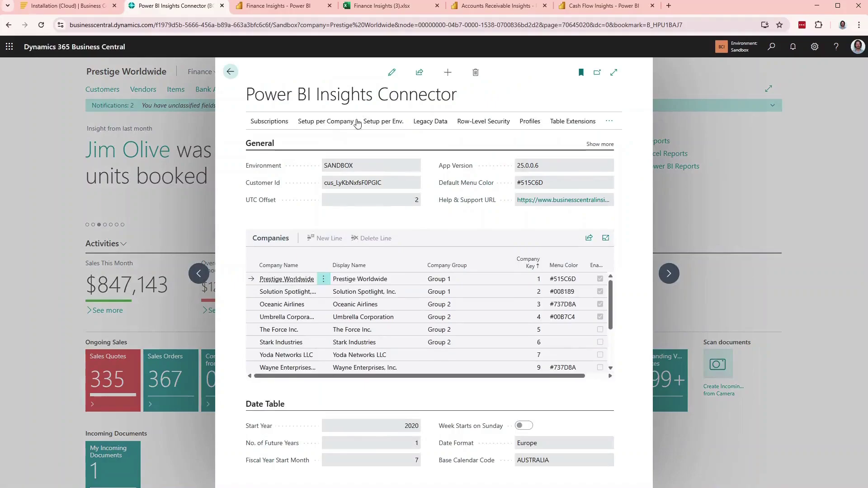
pyautogui.click(380, 123)
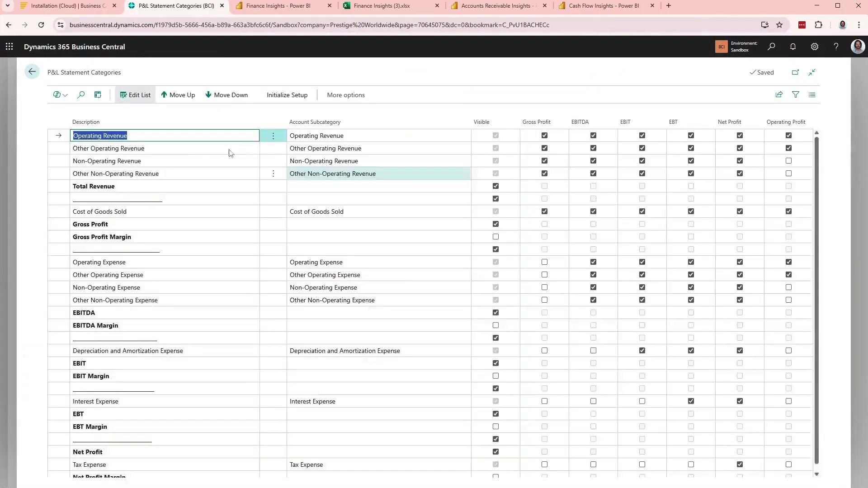
pyautogui.click(138, 152)
pyautogui.click(150, 161)
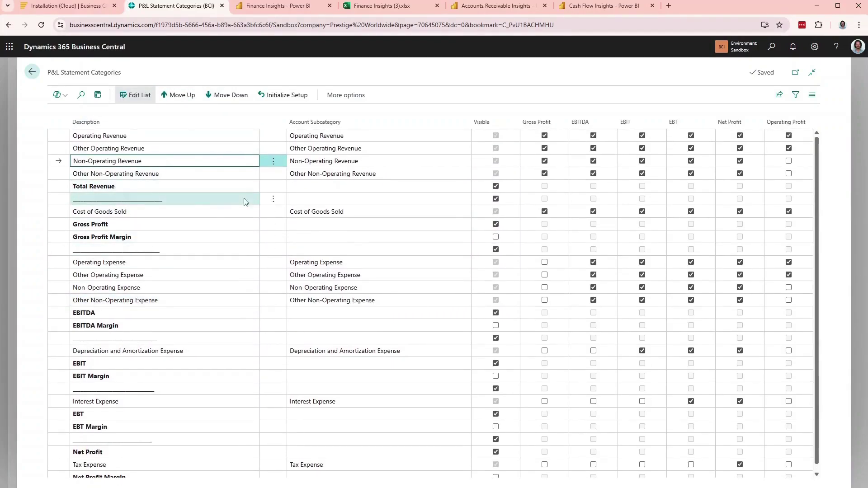
pyautogui.press('Escape')
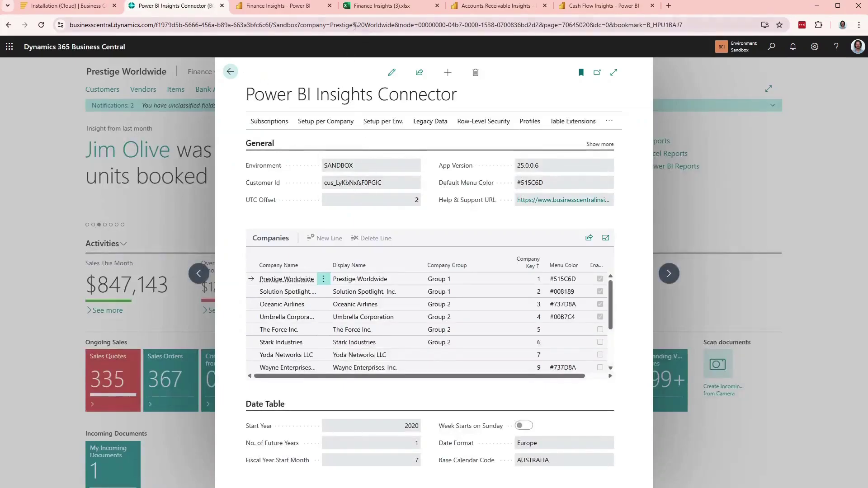
# - Switch to the Finance Insights report, expand the P&L Statement down to G/L accounts and remove the Budg. Variance (LCY) and Budg. Variance % measures
pyautogui.click(294, 6)
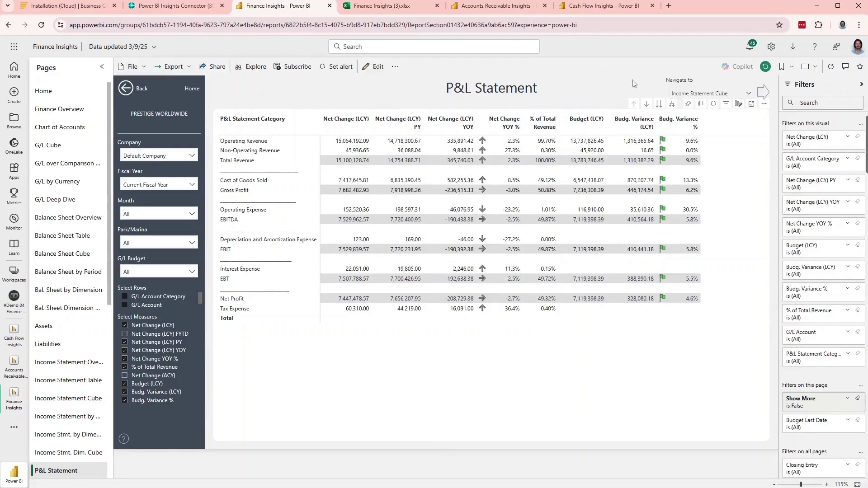
pyautogui.click(672, 105)
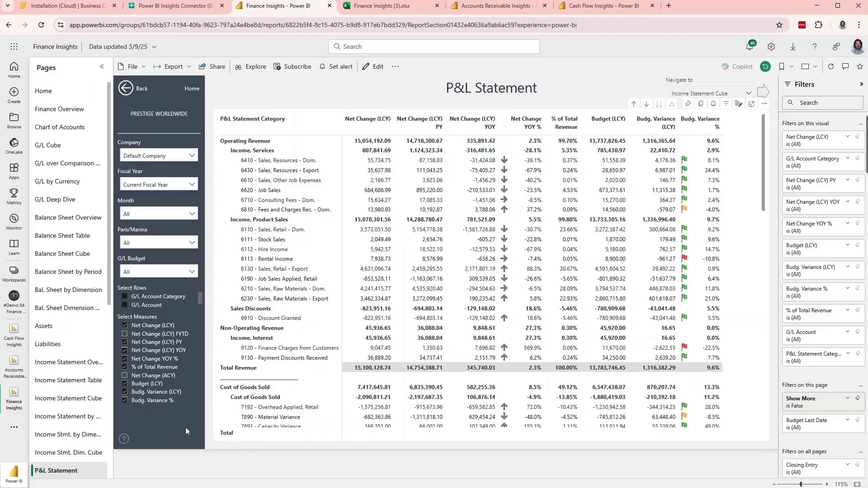
pyautogui.click(137, 397)
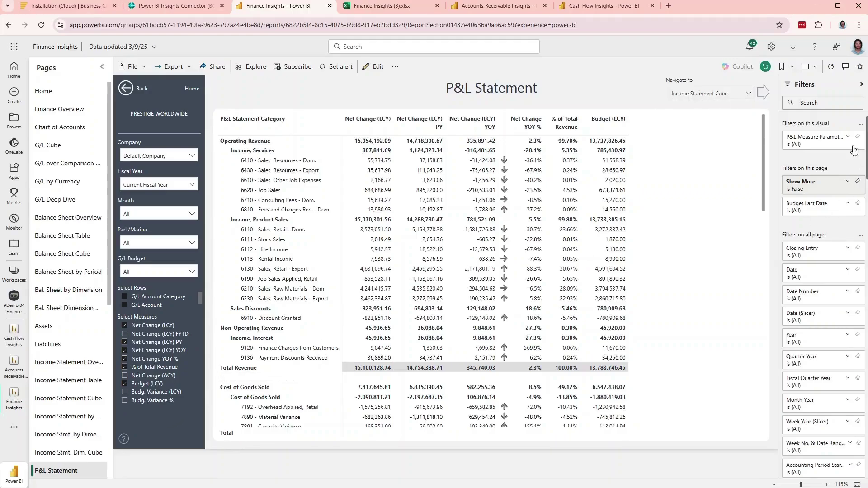
# - Set the Show More page filter to True and add the % of Total Budget Revenue measure to the P&L Statement
pyautogui.click(811, 186)
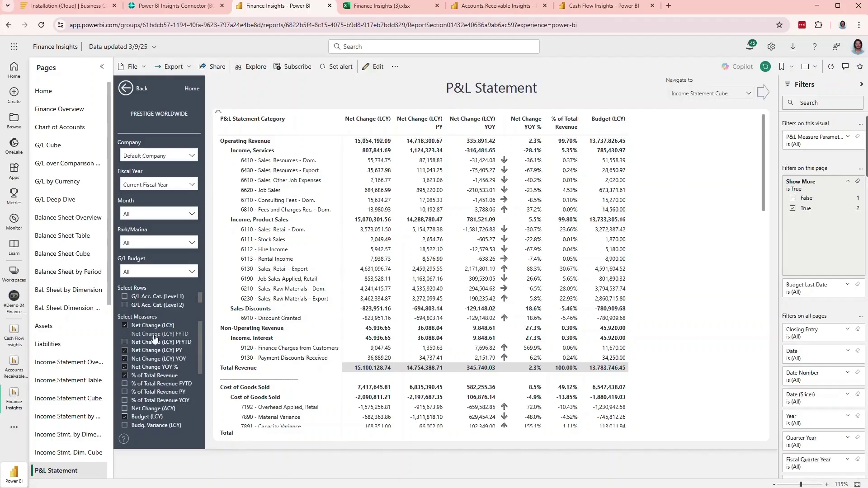
pyautogui.scroll(-3, 156, 353)
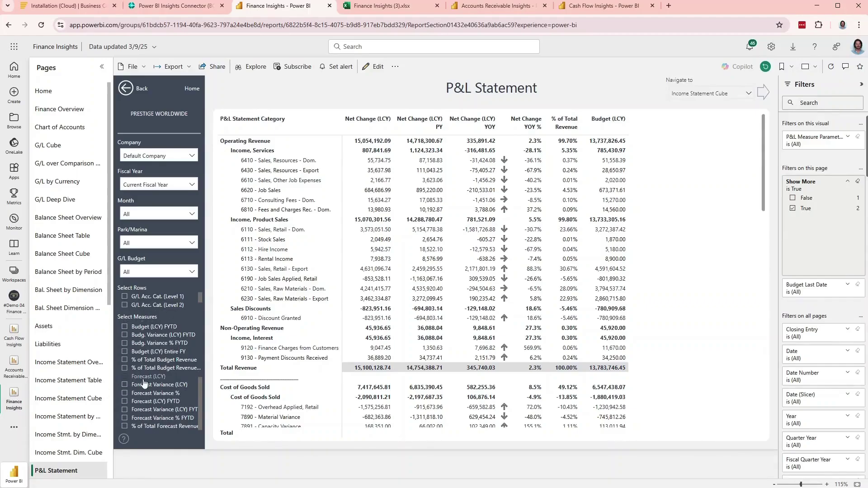
pyautogui.scroll(3, 144, 384)
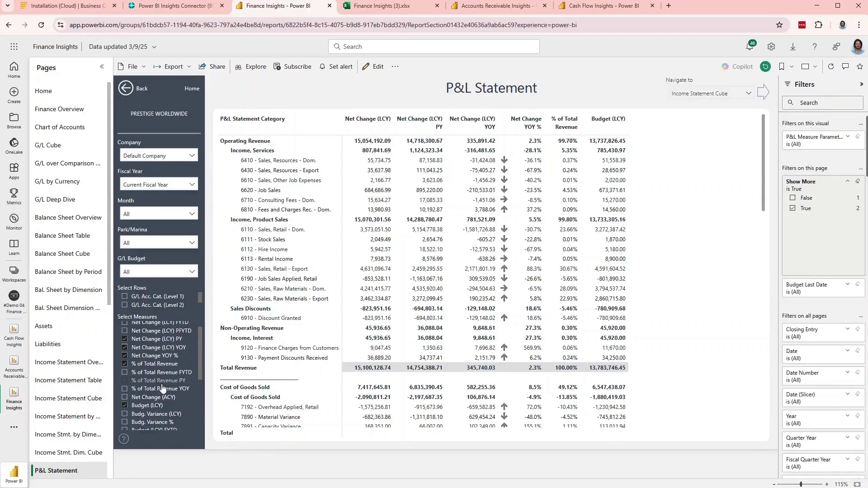
pyautogui.scroll(-2, 162, 389)
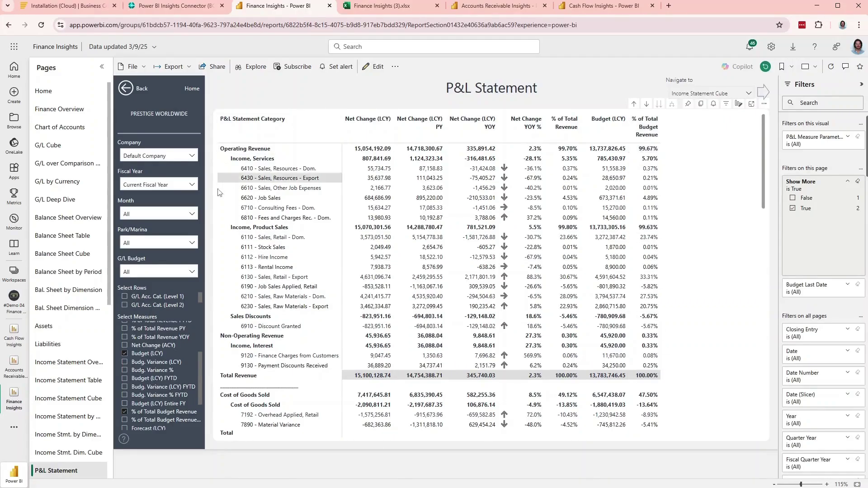
# - Open the P&L Statement by Period page and show its columns by week
pyautogui.scroll(3, 177, 336)
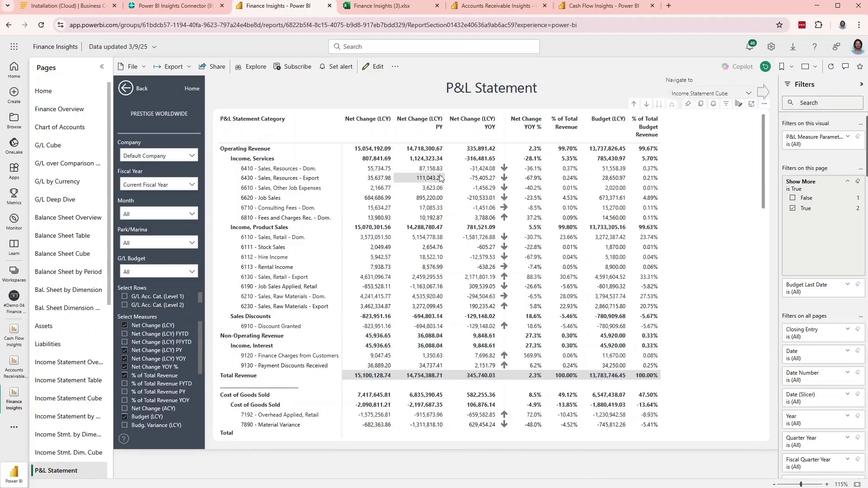
pyautogui.scroll(-5, 72, 170)
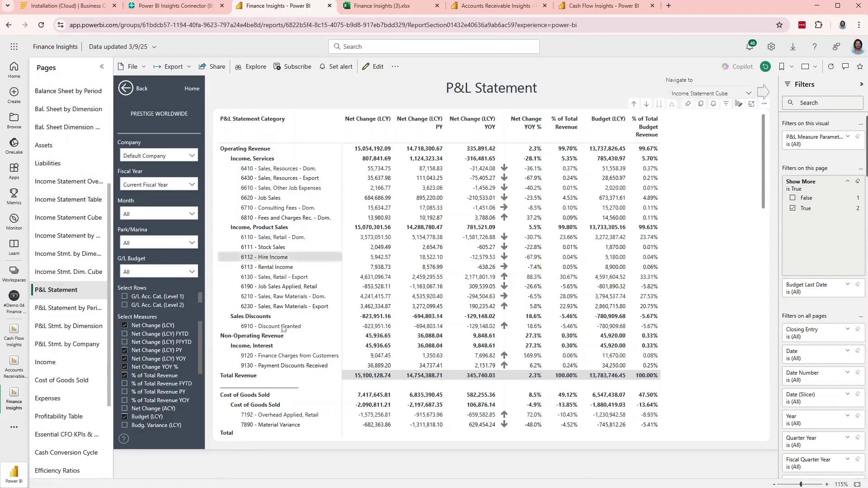
pyautogui.click(56, 313)
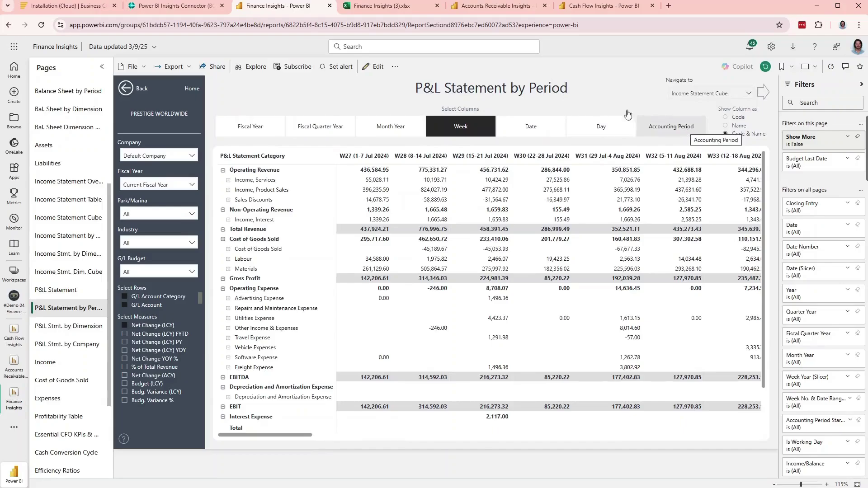
pyautogui.click(440, 126)
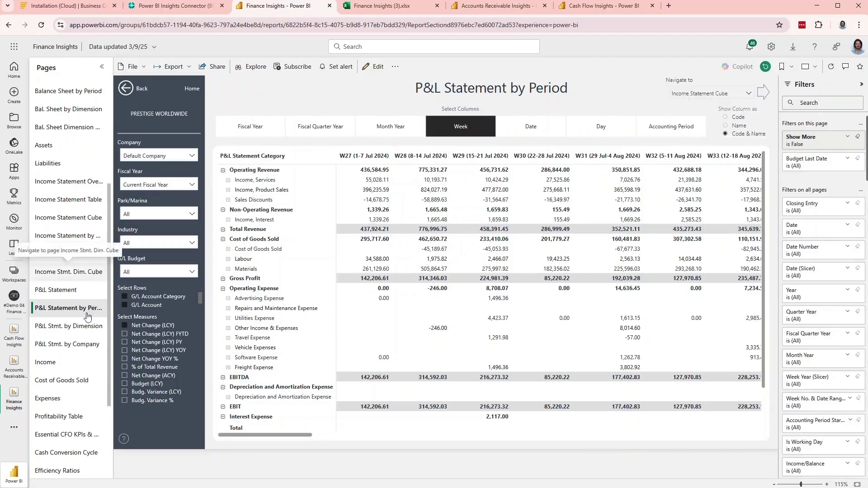
# - View the P&L Stmt. by Dimension page across its Park/Marina columns, and open the P&L Stmt. by Company page
pyautogui.click(67, 327)
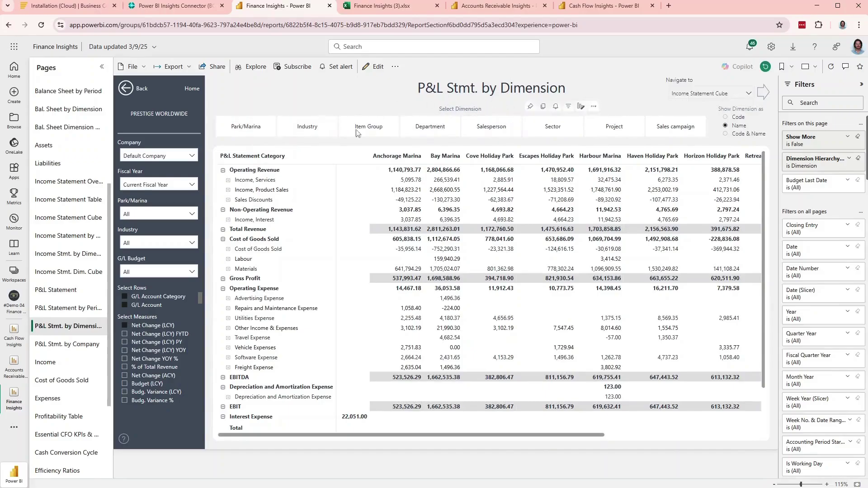
pyautogui.moveTo(293, 436); pyautogui.dragTo(402, 438)
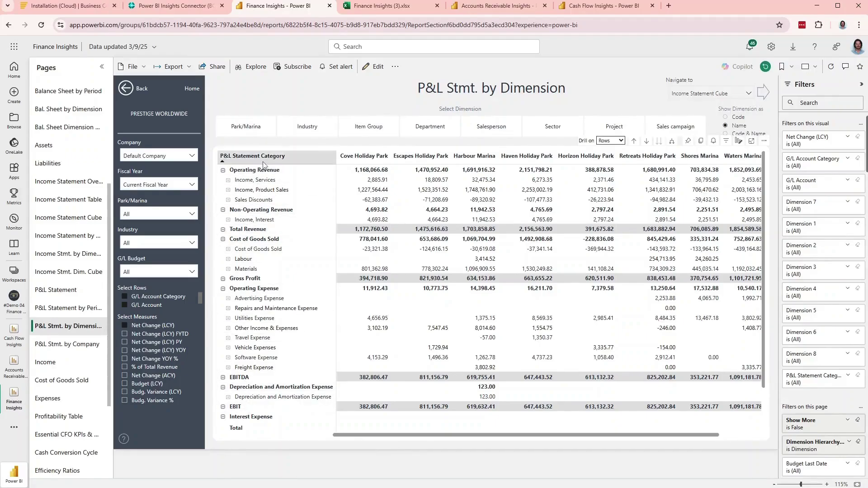
pyautogui.click(68, 344)
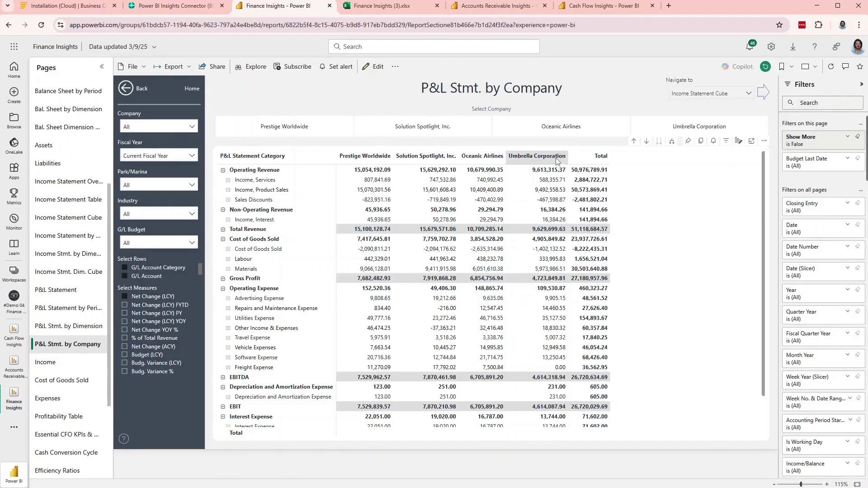
# - Check the Company slicer options and the company list in Business Central's Power BI Insights Connector, and return to the Finance Insights report
pyautogui.click(143, 126)
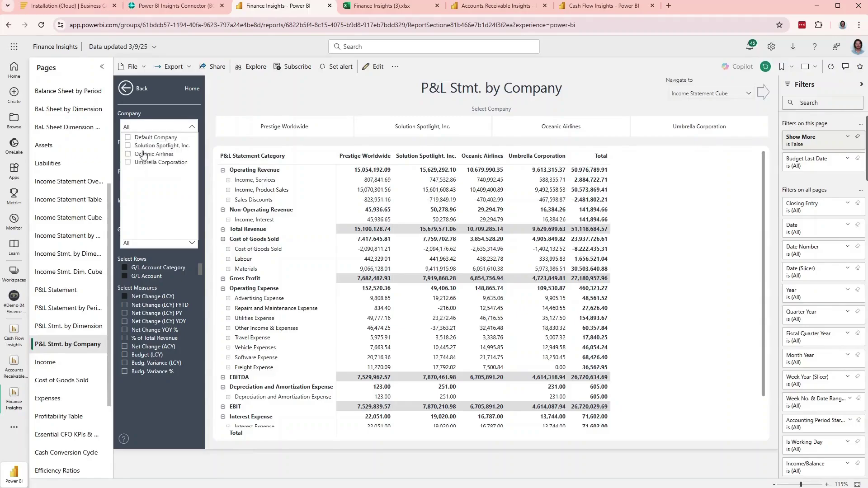
pyautogui.click(272, 97)
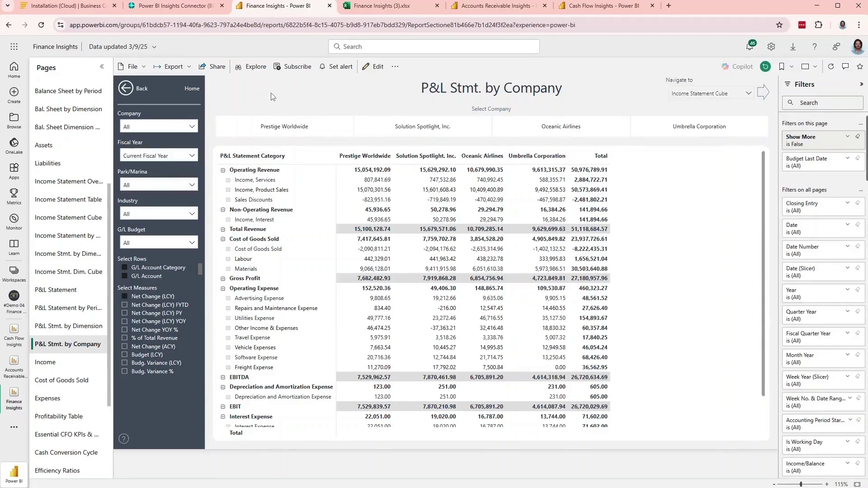
pyautogui.click(201, 9)
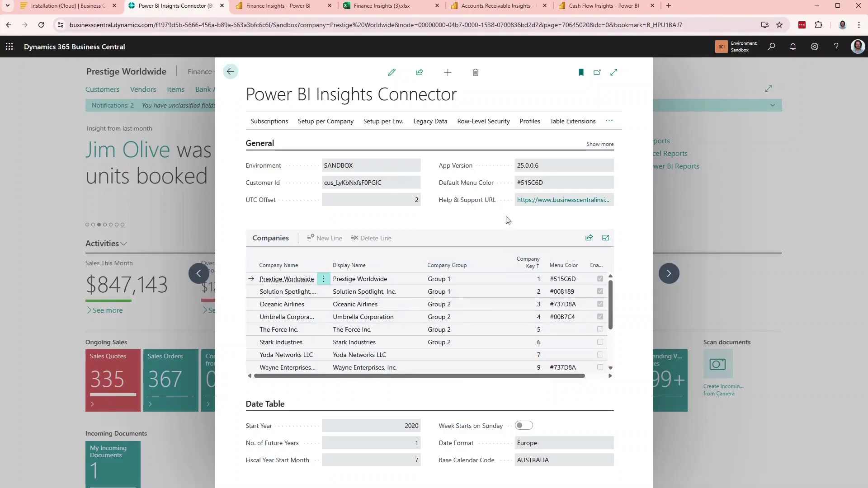
pyautogui.click(273, 7)
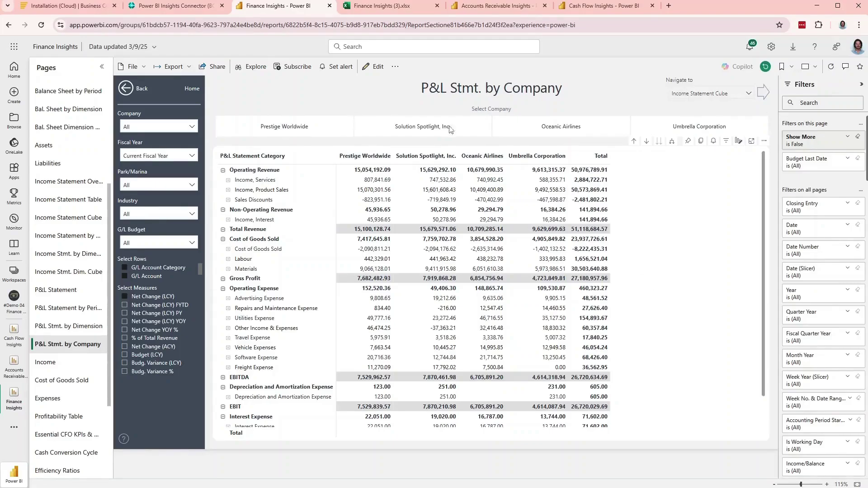
# - Open the G/L Cube page from the report's home page and look through the available row fields to Park/Marina
pyautogui.click(191, 89)
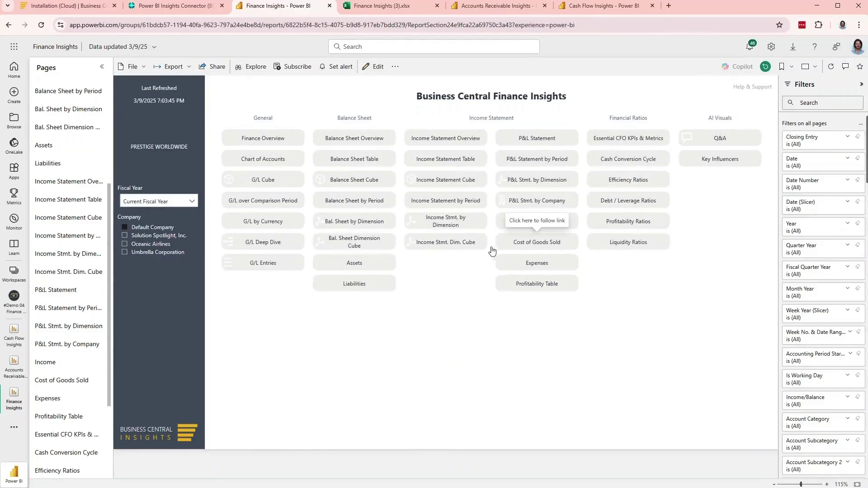
pyautogui.click(274, 181)
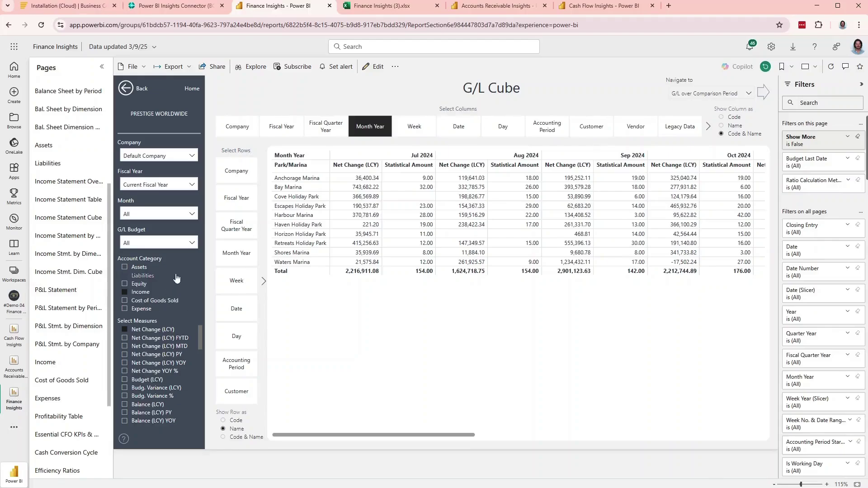
pyautogui.scroll(-2, 253, 257)
pyautogui.scroll(-2, 266, 319)
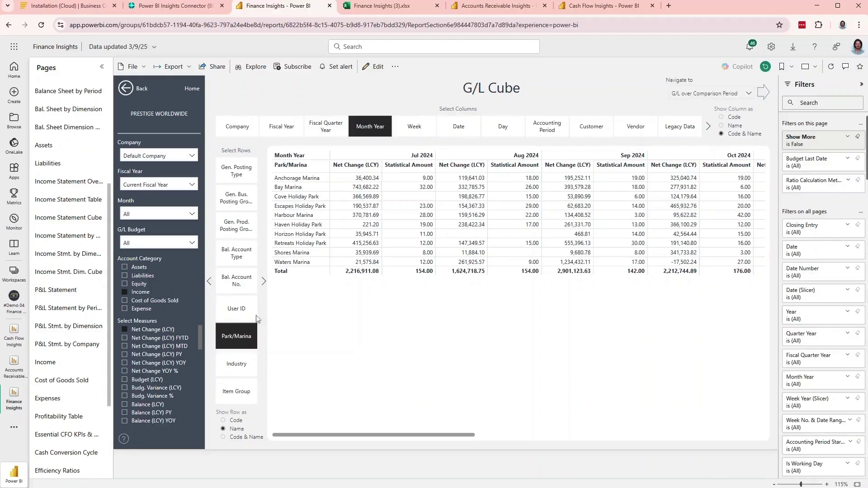
pyautogui.click(239, 341)
# - Remove the Statistical Amount measure from the G/L Cube and add Net Change (LCY) PY
pyautogui.scroll(-1, 156, 358)
pyautogui.scroll(-1, 154, 360)
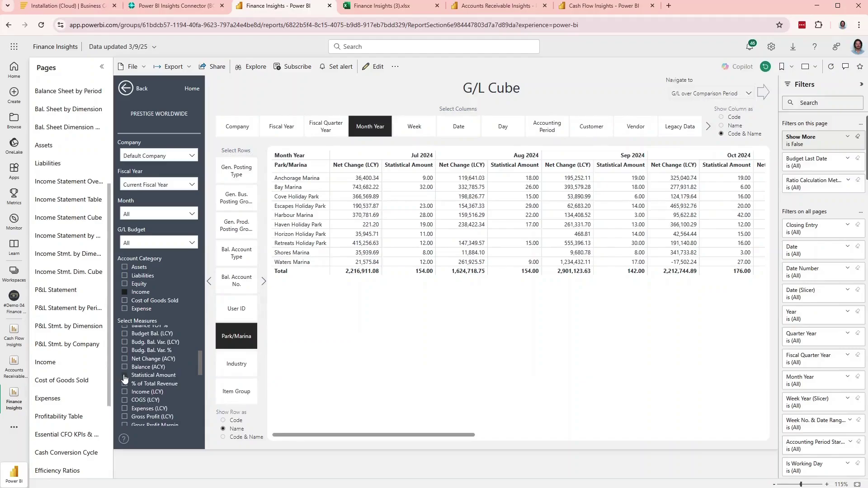
pyautogui.click(187, 368)
pyautogui.scroll(2, 158, 368)
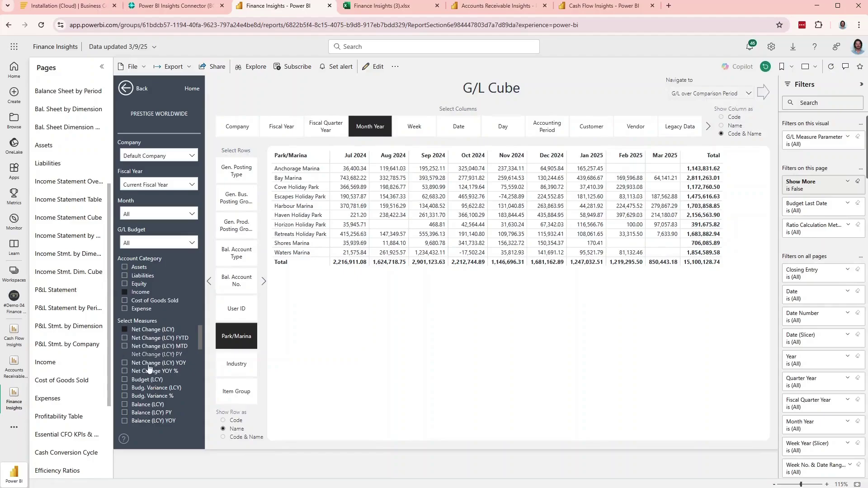
pyautogui.click(140, 354)
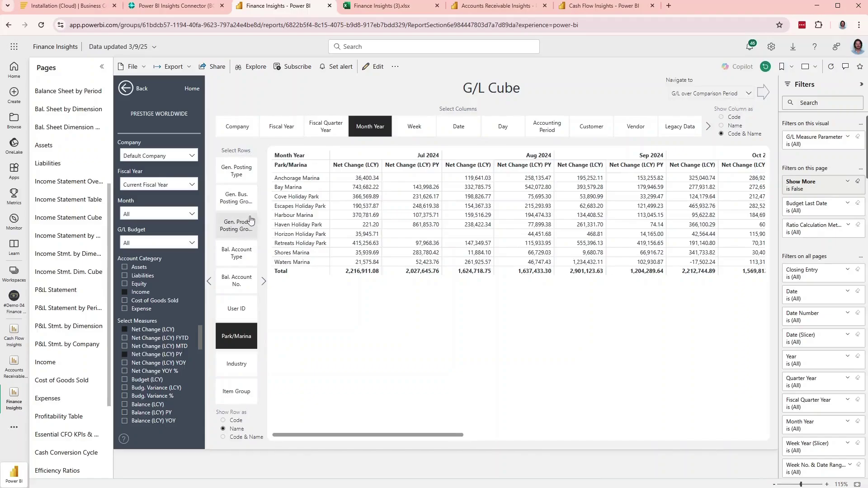
# - Add the general business posting group below Park/Marina in the G/L Cube rows, and expand all rows to that level and collapse them
pyautogui.click(243, 199)
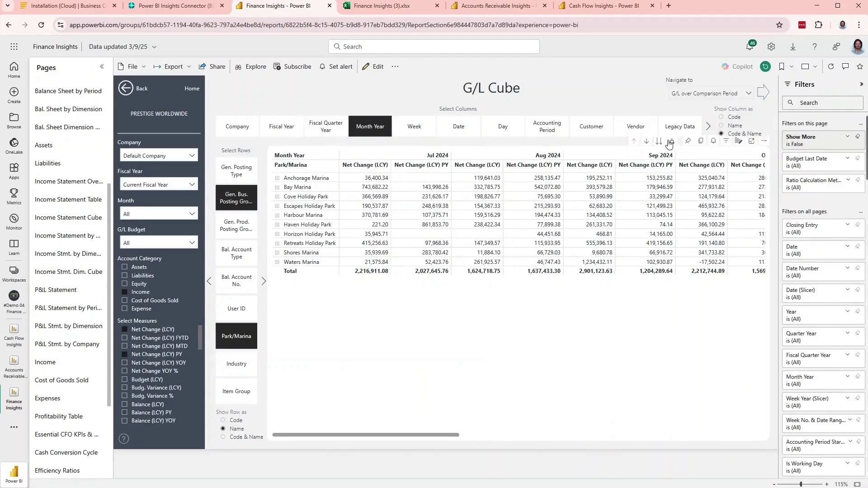
pyautogui.click(670, 143)
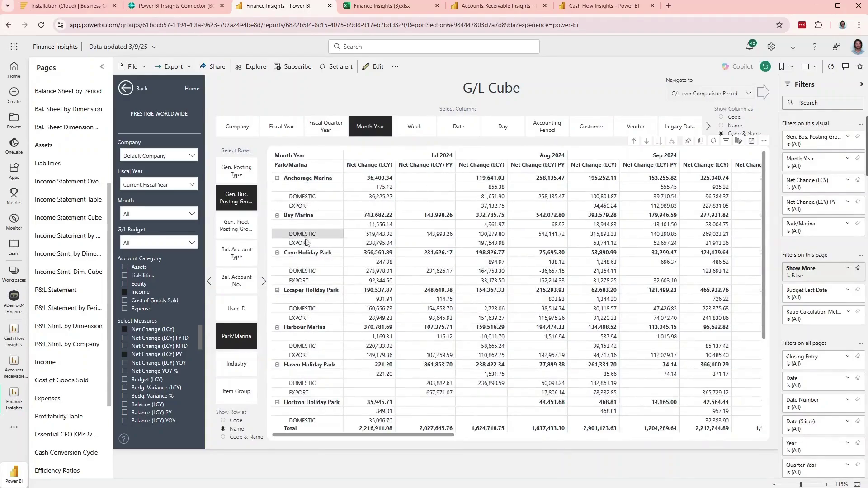
pyautogui.scroll(-5, 384, 267)
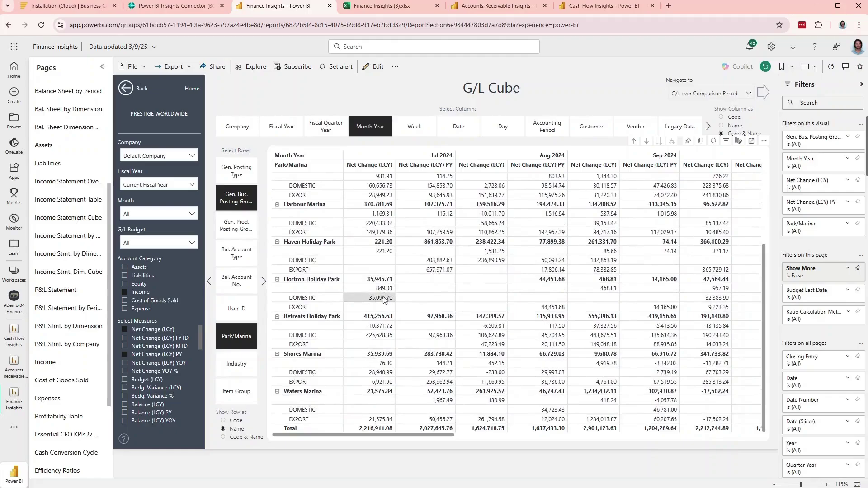
pyautogui.scroll(5, 384, 299)
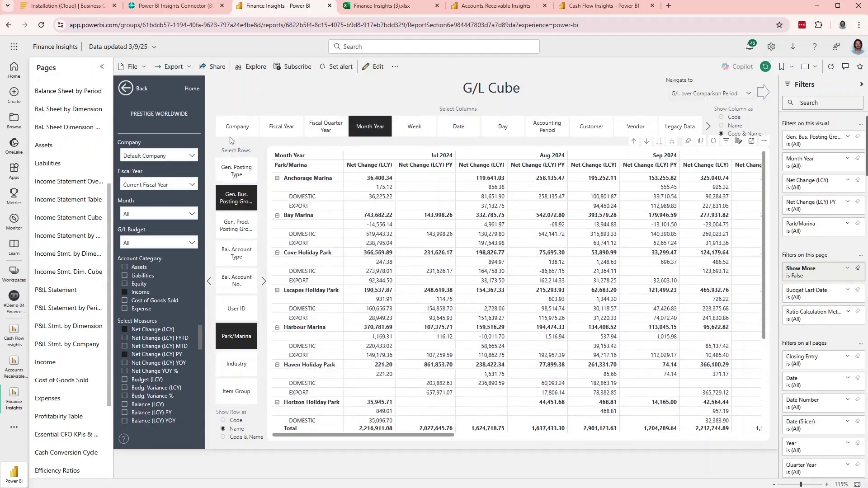
pyautogui.click(635, 143)
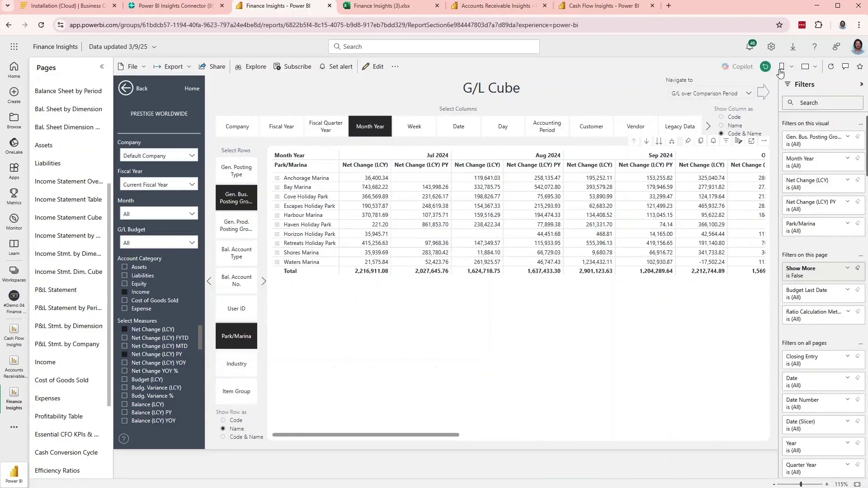
# - Check the personal bookmarks list, and replace the Net Change (LCY) PY measure with Net Change (ACY) in the G/L Cube
pyautogui.click(783, 68)
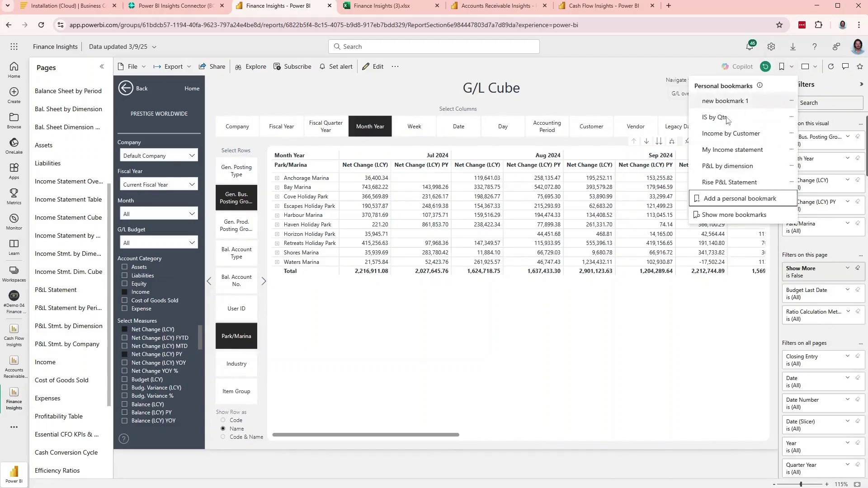
pyautogui.click(606, 83)
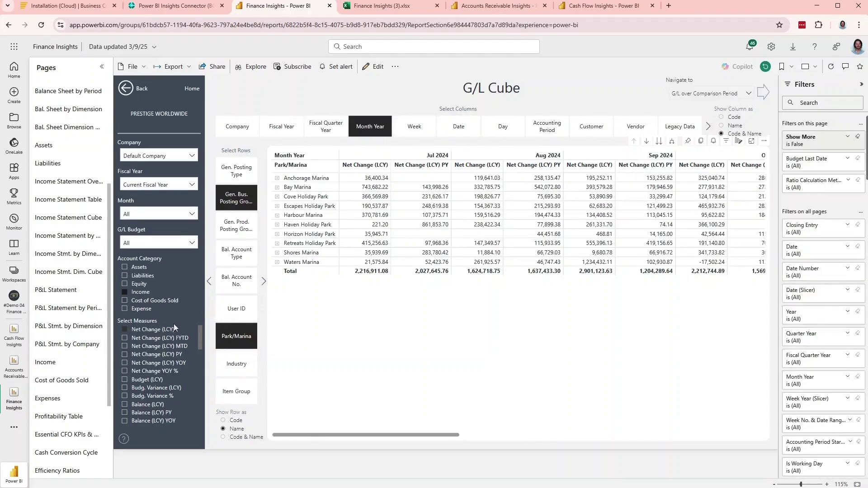
pyautogui.scroll(-1, 158, 379)
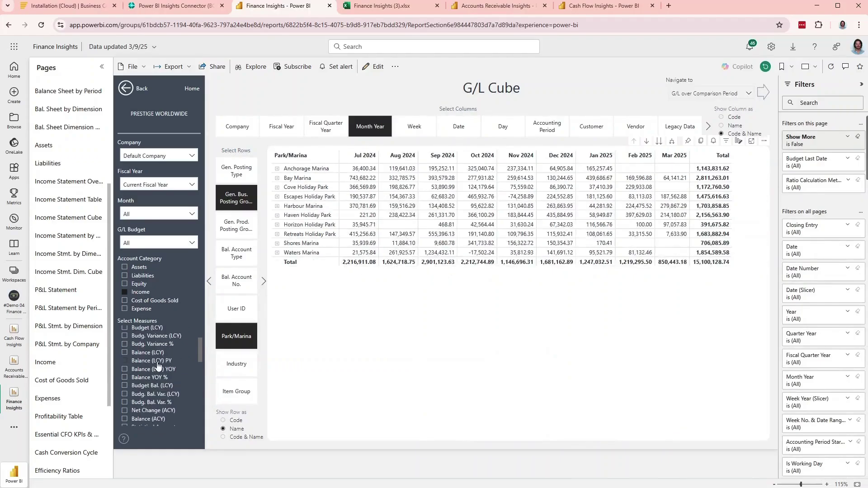
pyautogui.scroll(-1, 128, 400)
pyautogui.click(140, 359)
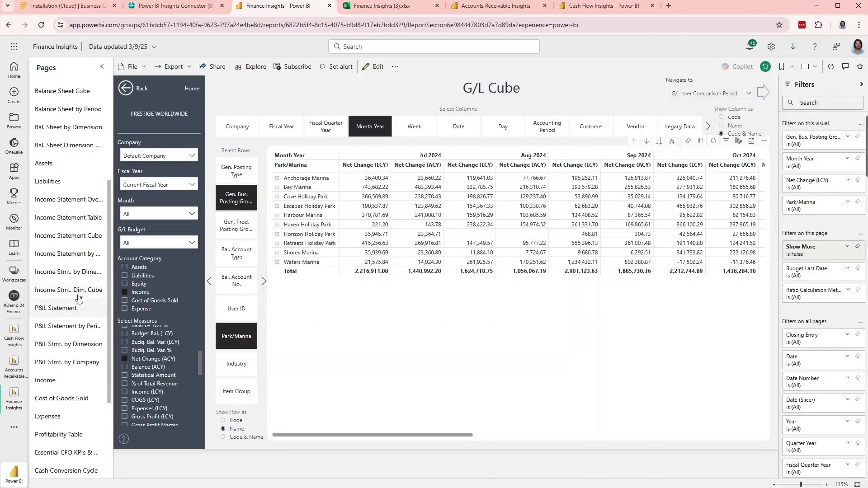
# - Open the G/L by Currency page, and view the per-company Reporting Currencies setup in Business Central
pyautogui.scroll(5, 107, 324)
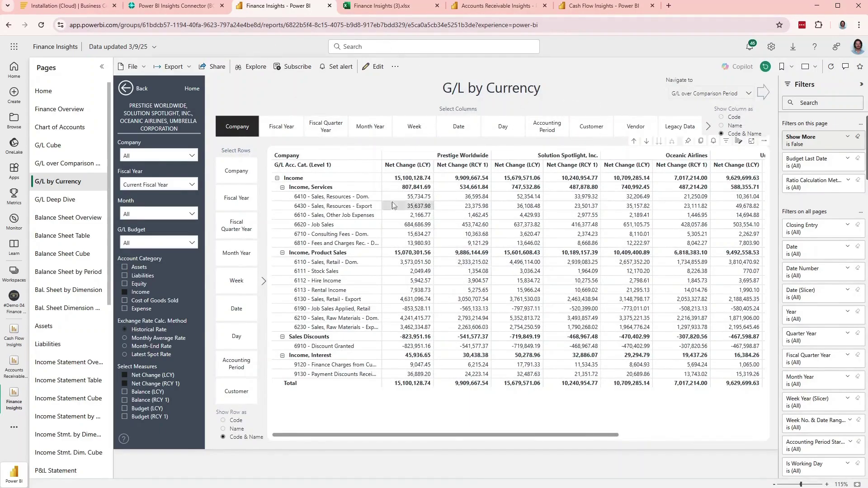
pyautogui.click(176, 6)
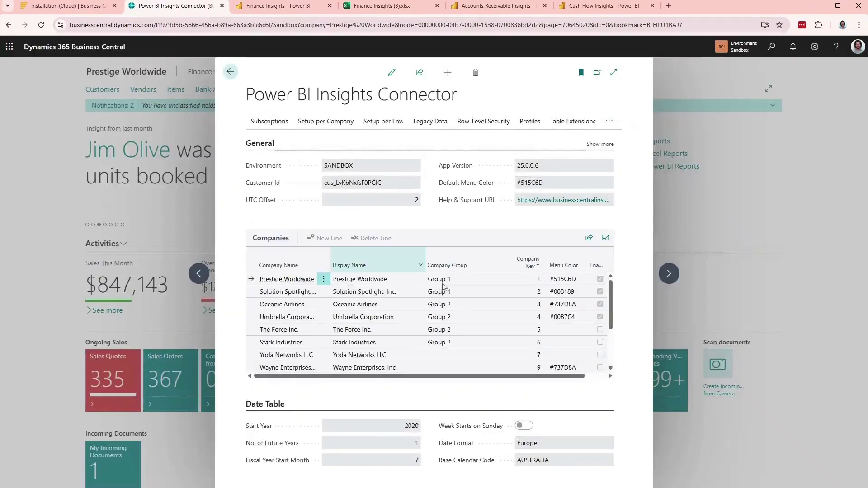
pyautogui.click(319, 120)
pyautogui.click(319, 120)
pyautogui.click(319, 121)
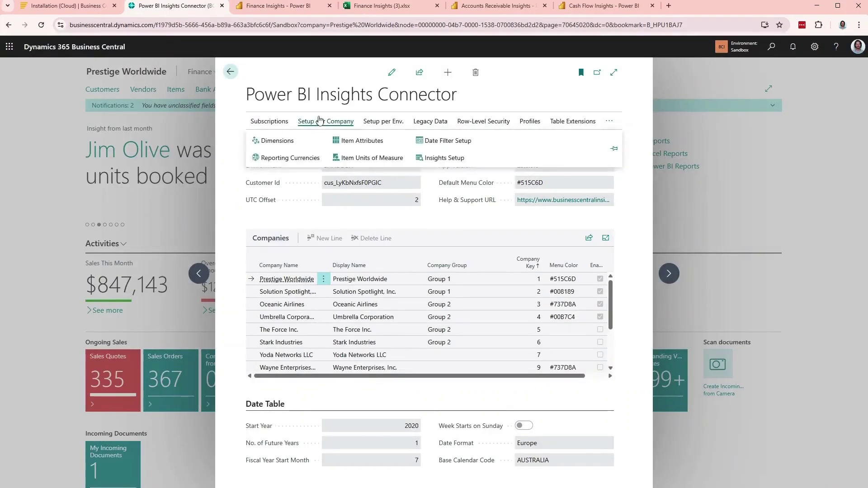
pyautogui.click(292, 158)
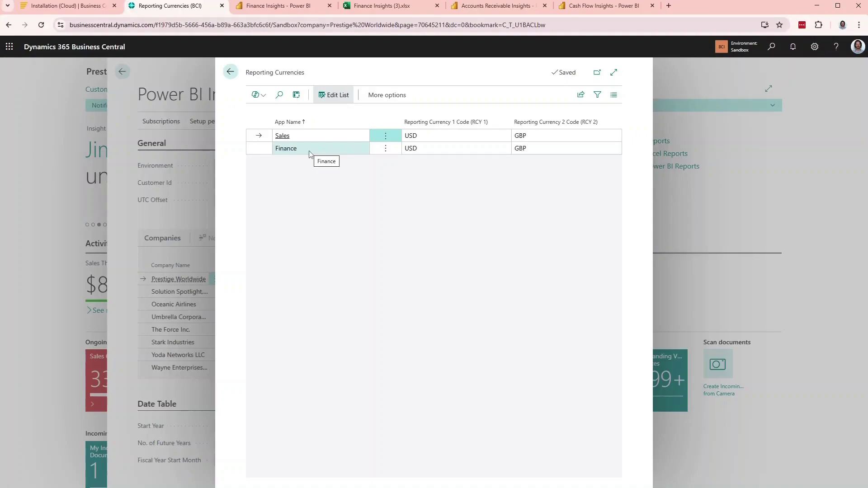
pyautogui.moveTo(438, 121)
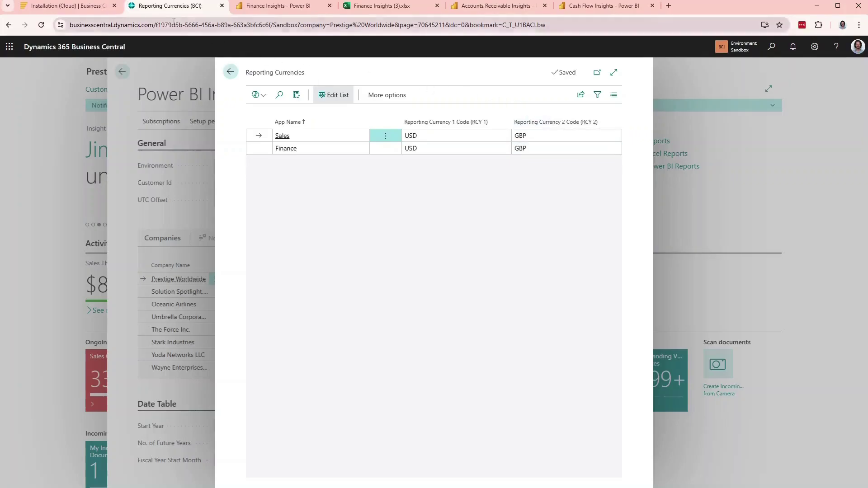
# - Return to the Finance Insights report, review G/L by Currency across all companies and set the exchange rate calculation method to Latest Spot Rate
pyautogui.click(278, 6)
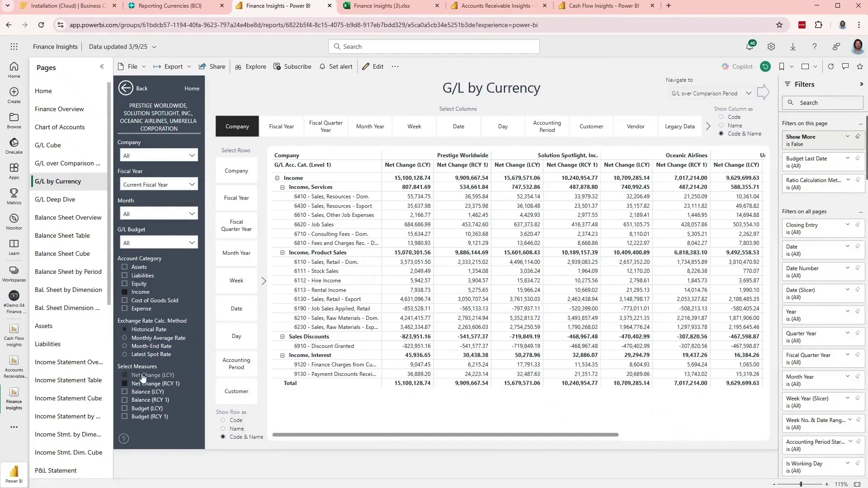
pyautogui.click(164, 384)
pyautogui.click(170, 393)
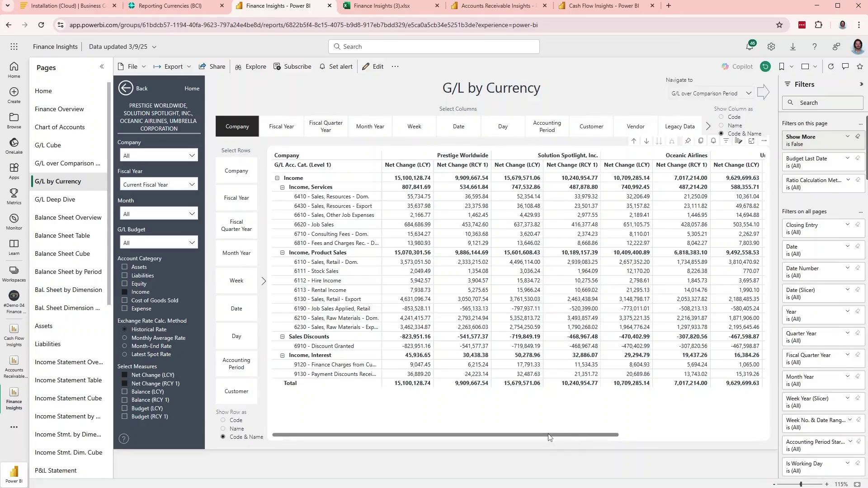
pyautogui.moveTo(549, 437); pyautogui.dragTo(731, 438)
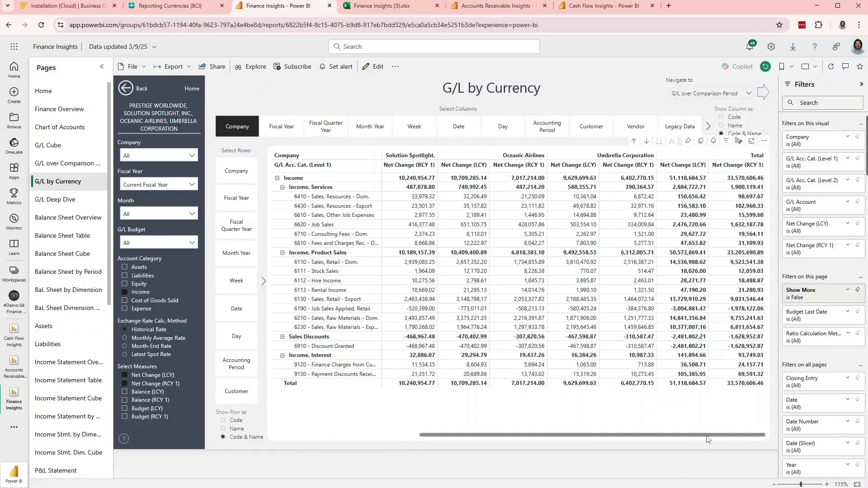
pyautogui.moveTo(707, 437); pyautogui.dragTo(516, 439)
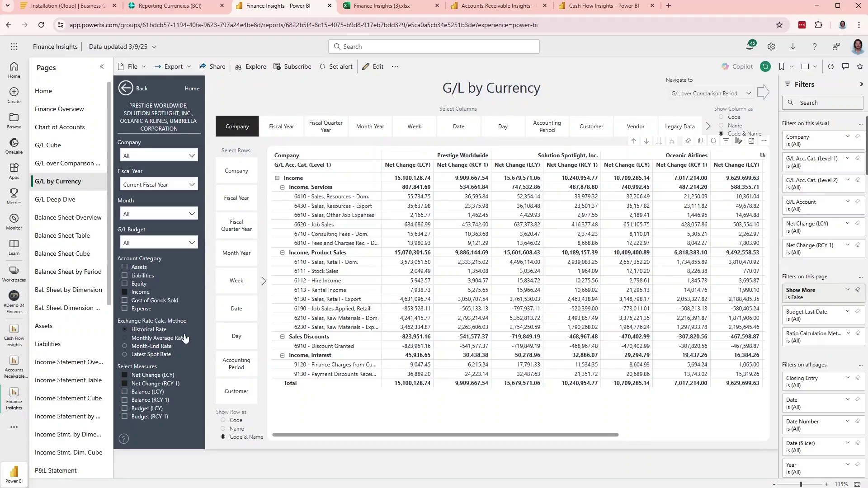
pyautogui.click(144, 356)
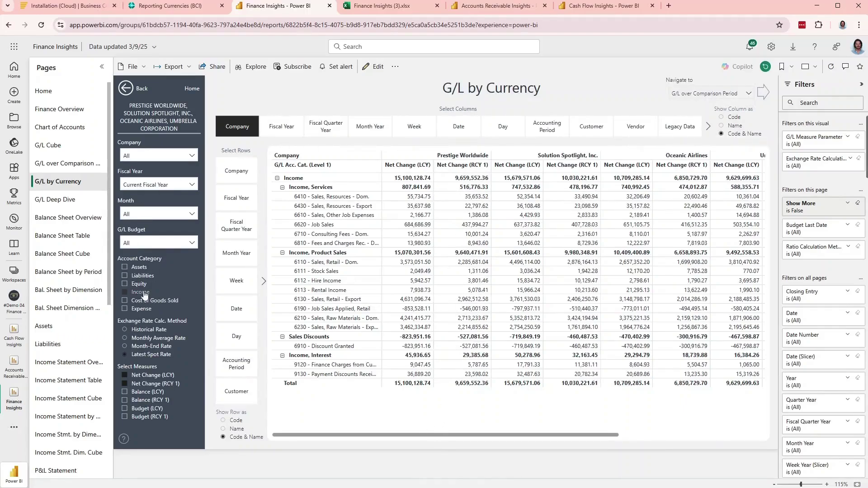
pyautogui.moveTo(440, 437); pyautogui.dragTo(397, 430)
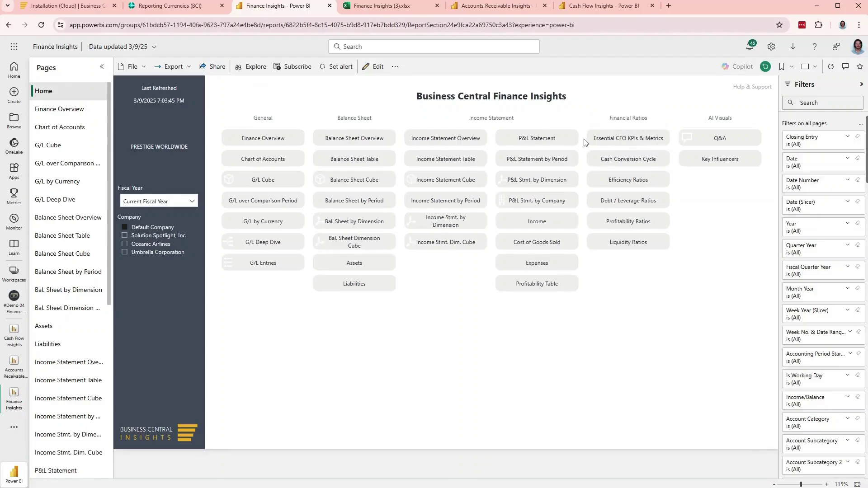
# - Open the Essential CFO KPIs & Metrics page and examine the monthly Asset Turnover table and charts
pyautogui.click(639, 141)
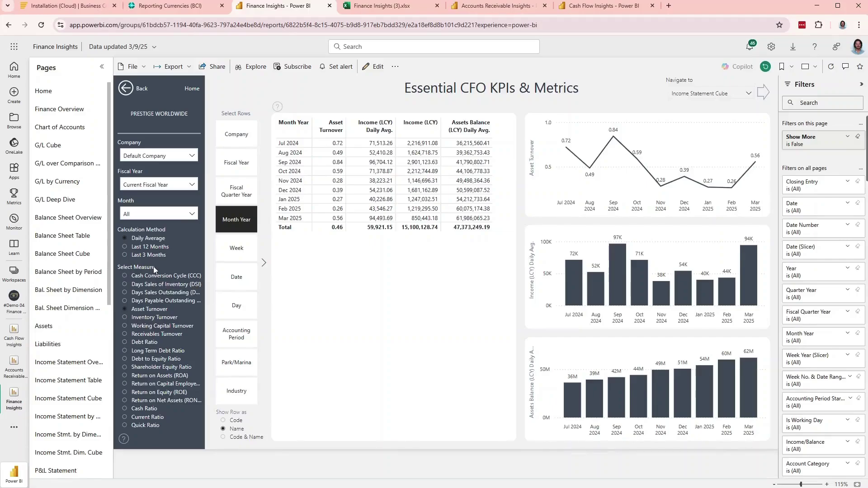
pyautogui.click(165, 310)
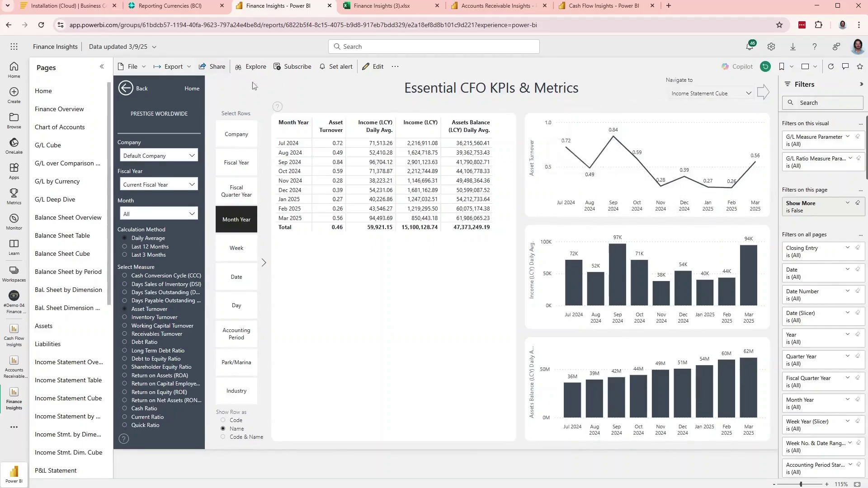
pyautogui.moveTo(278, 111)
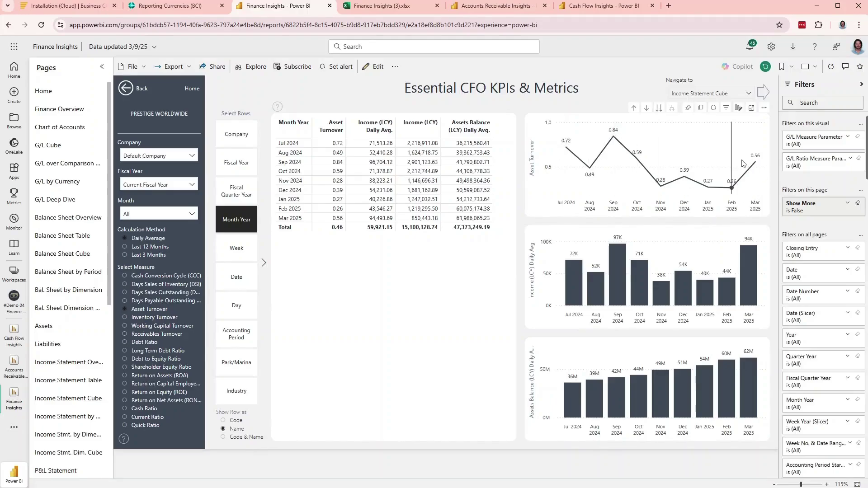
pyautogui.moveTo(741, 167)
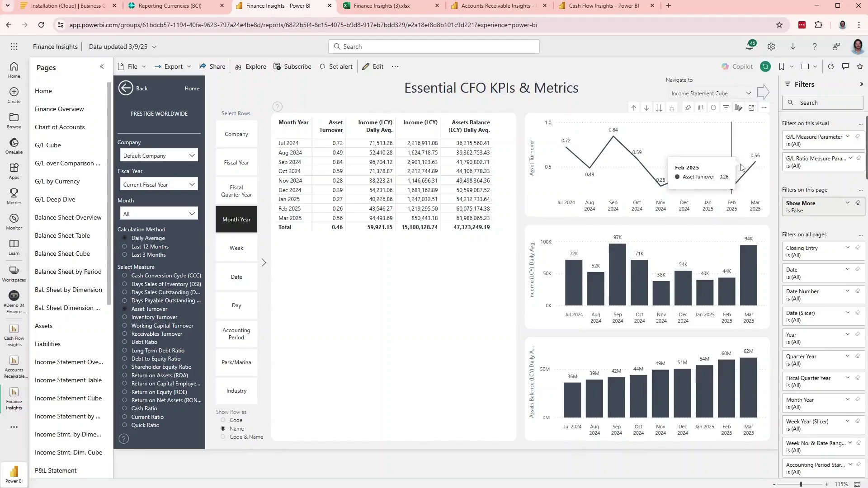
pyautogui.click(156, 342)
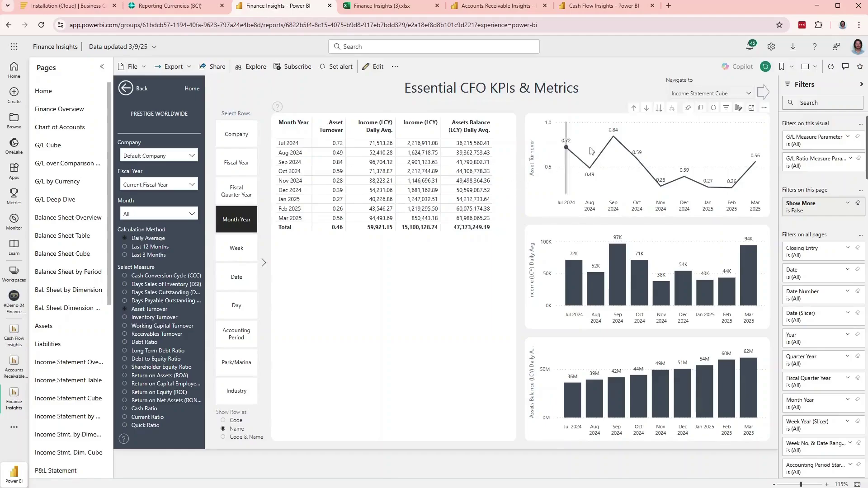
# - Browse the available row dimensions and break the Asset Turnover table down by Park/Marina
pyautogui.click(163, 240)
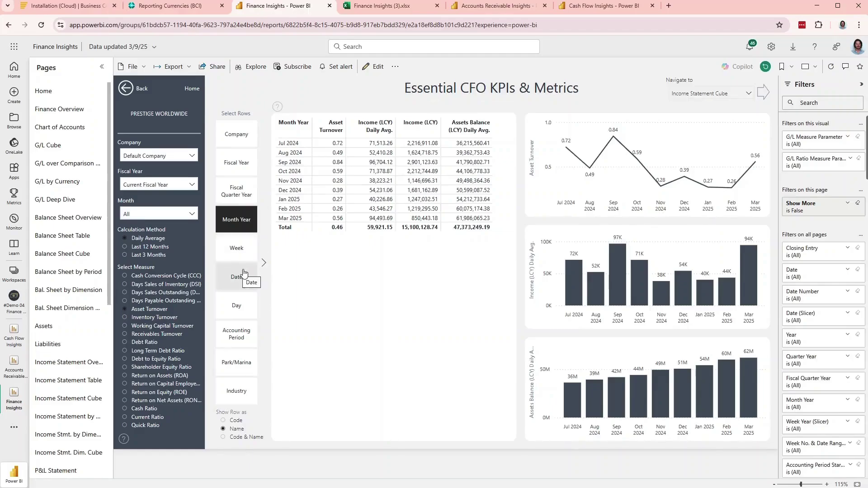
pyautogui.click(263, 263)
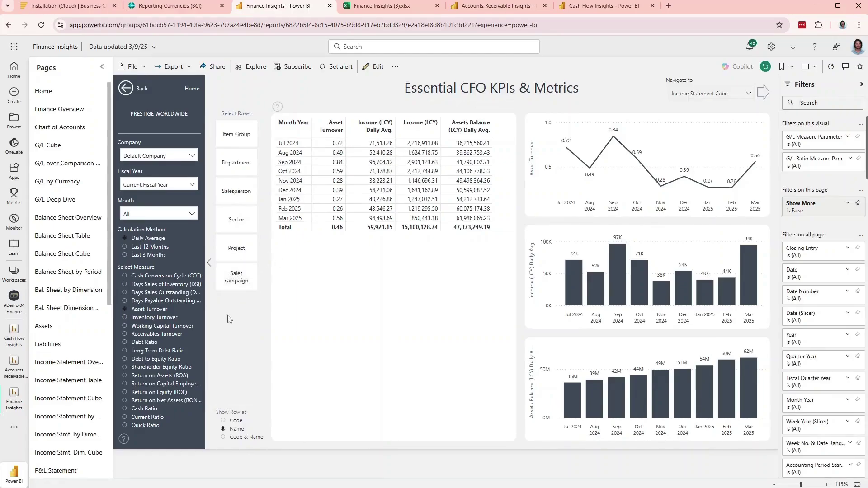
pyautogui.click(209, 263)
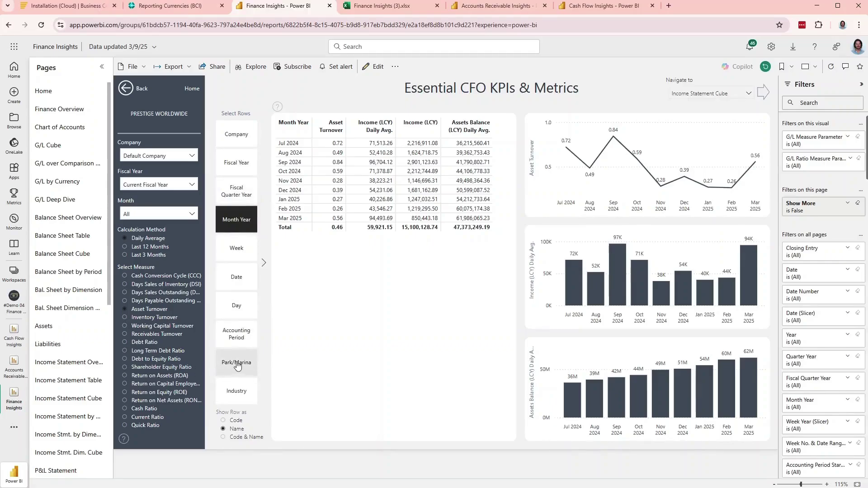
pyautogui.scroll(-2, 241, 235)
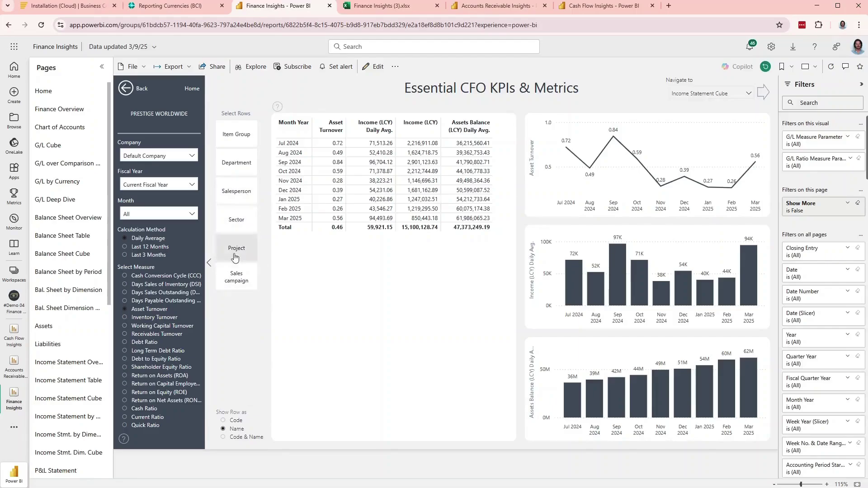
pyautogui.scroll(2, 234, 258)
pyautogui.click(242, 364)
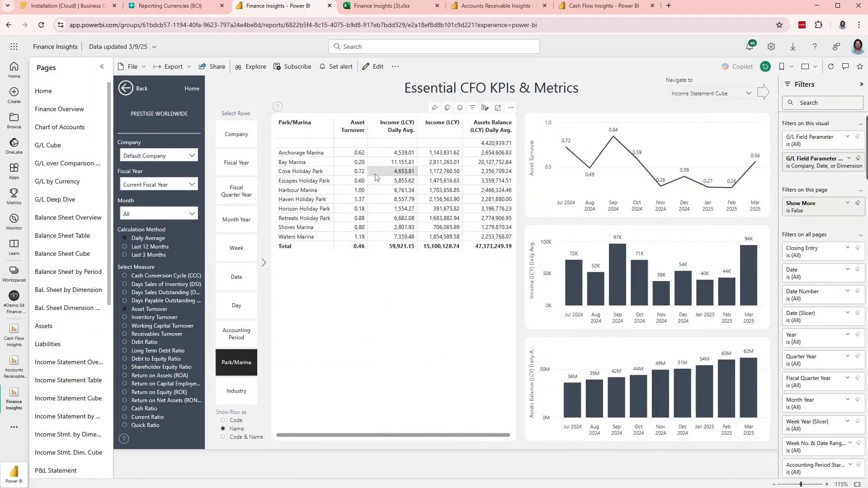
# - Drill through from Bay Marina's Income (LCY) amount to the Income Statement G/L Entries
pyautogui.rightClick(435, 163)
pyautogui.moveTo(438, 168)
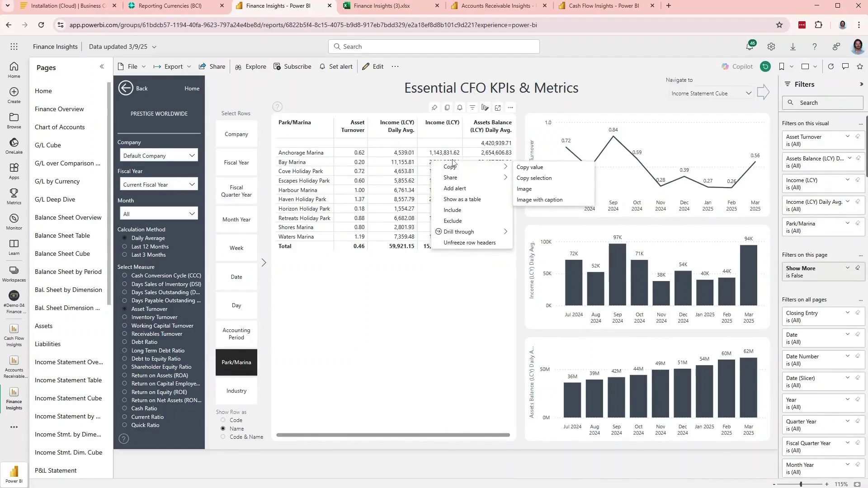
pyautogui.moveTo(458, 232)
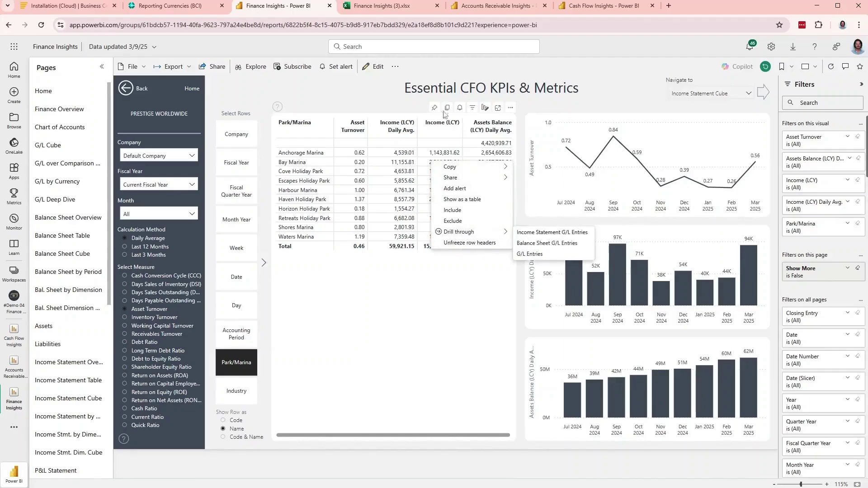
pyautogui.click(426, 299)
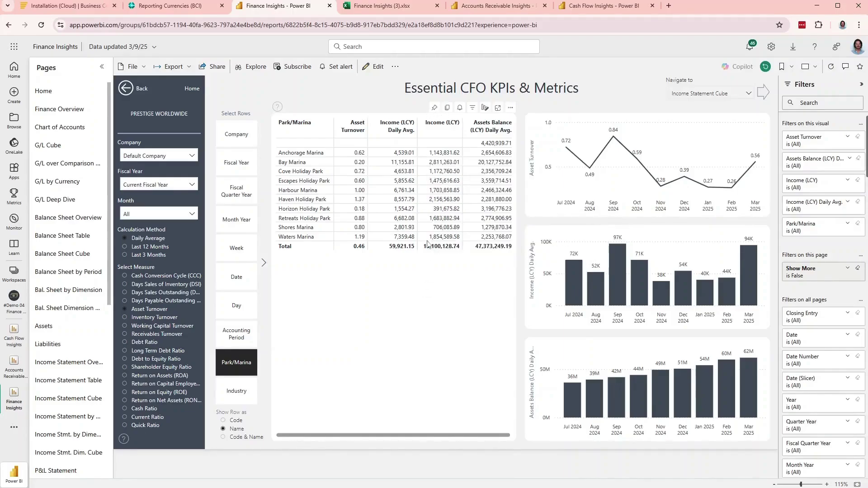
pyautogui.rightClick(438, 164)
pyautogui.moveTo(478, 233)
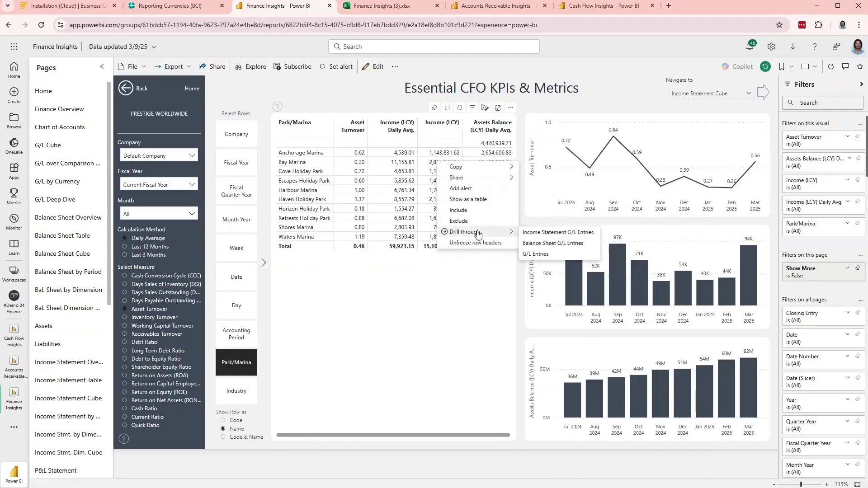
pyautogui.click(549, 233)
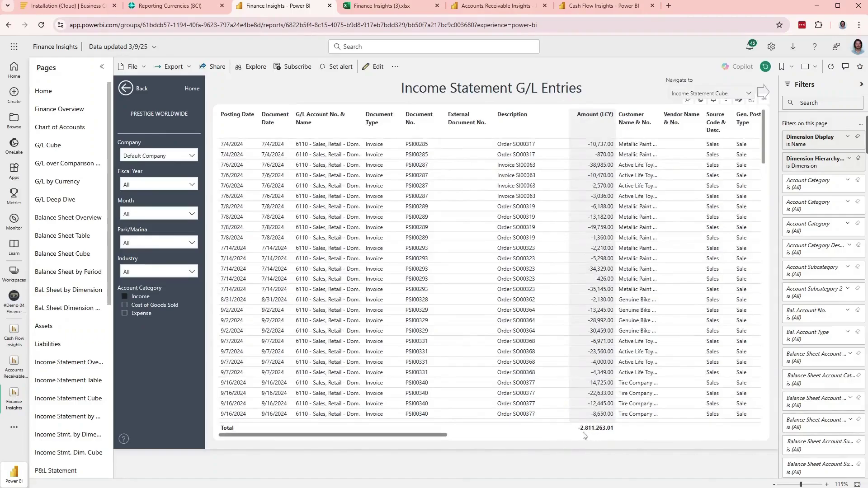
# - Return to the Finance Insights home page and view the report's export options
pyautogui.click(128, 92)
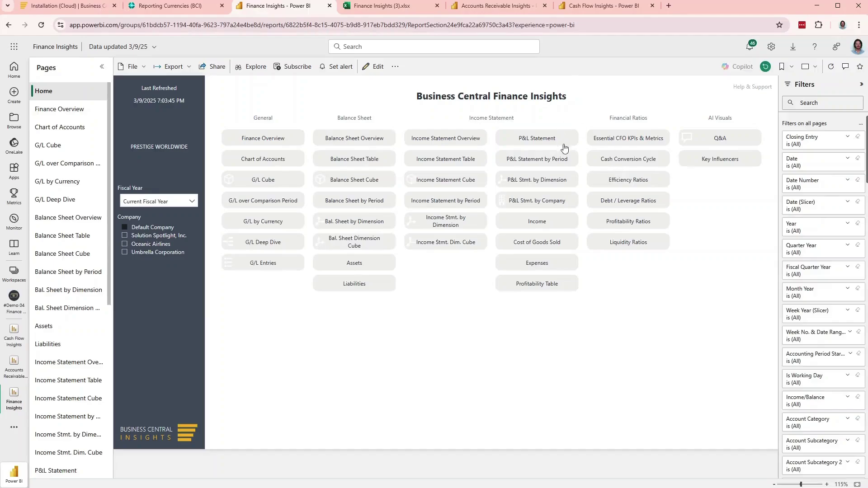
pyautogui.click(187, 67)
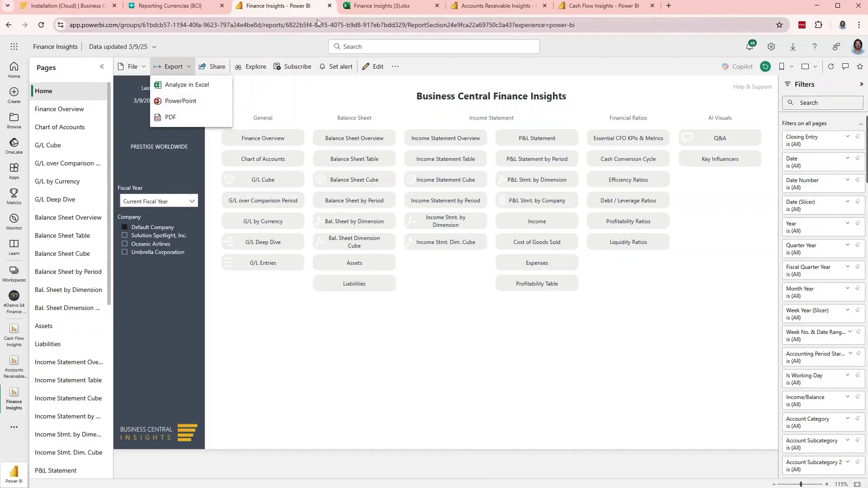
# - Switch to the Finance Insights (3).xlsx workbook in Excel, widen the PivotTable field list and enable the external data connections
pyautogui.click(376, 6)
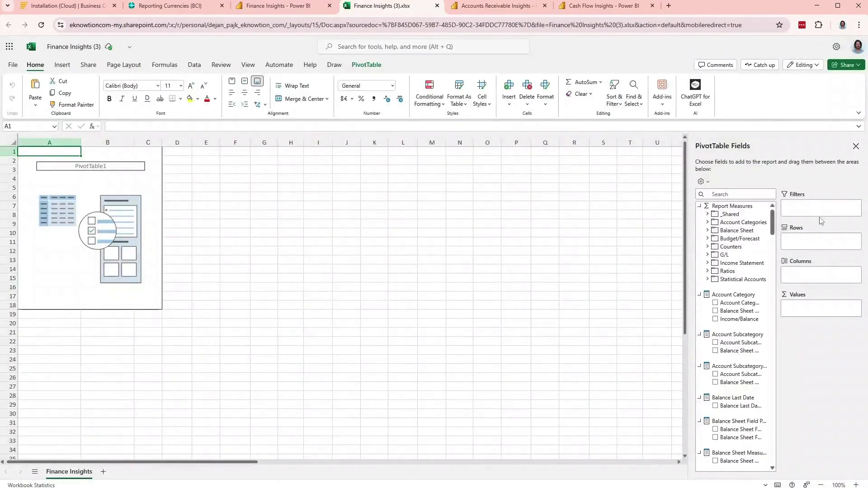
pyautogui.moveTo(678, 252); pyautogui.dragTo(602, 244)
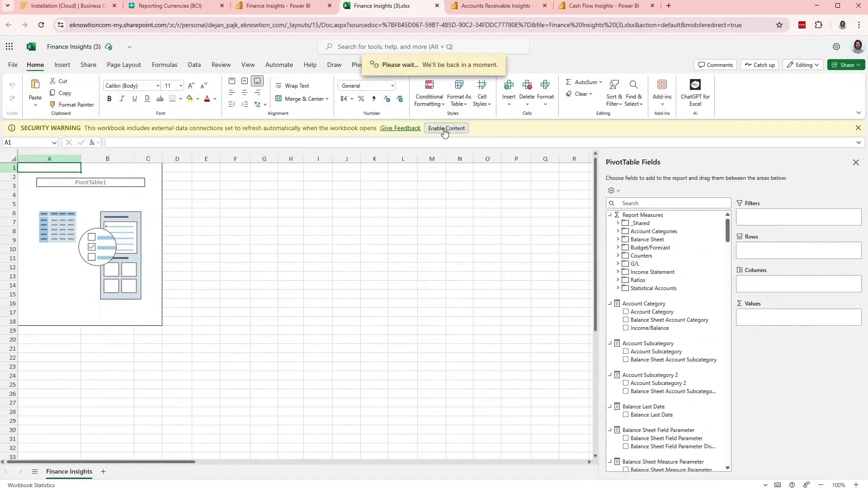
pyautogui.click(446, 130)
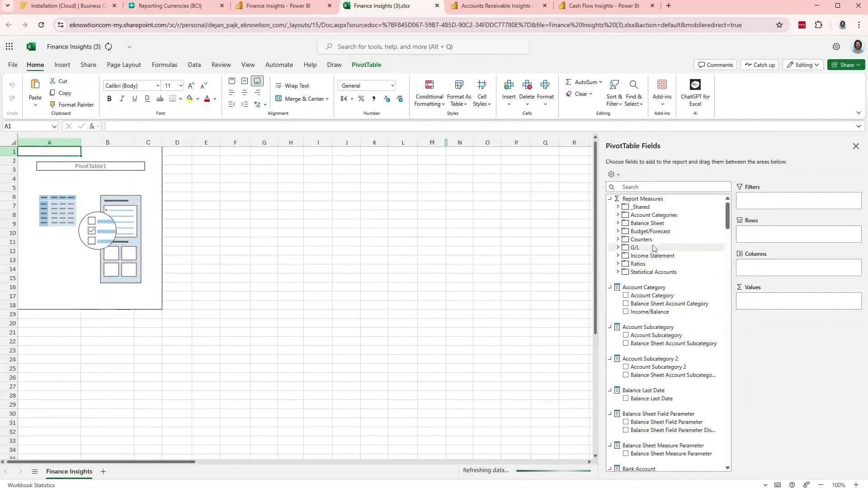
# - Add the G/L Net Change (LCY) measure from the G/L Balance/Net Change folder to the PivotTable values
pyautogui.click(617, 247)
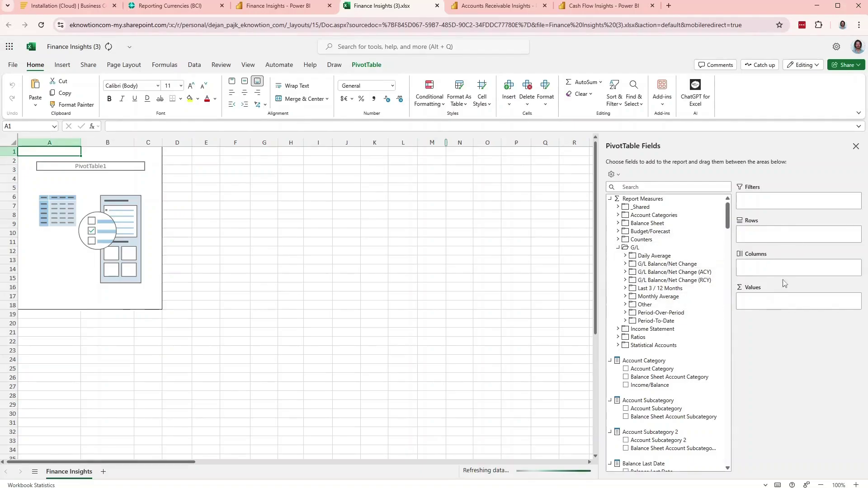
pyautogui.click(626, 264)
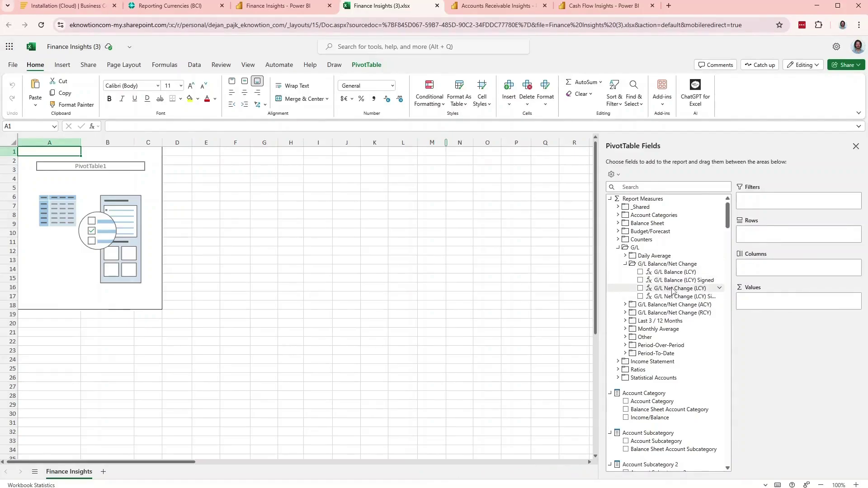
pyautogui.moveTo(673, 291); pyautogui.dragTo(779, 300)
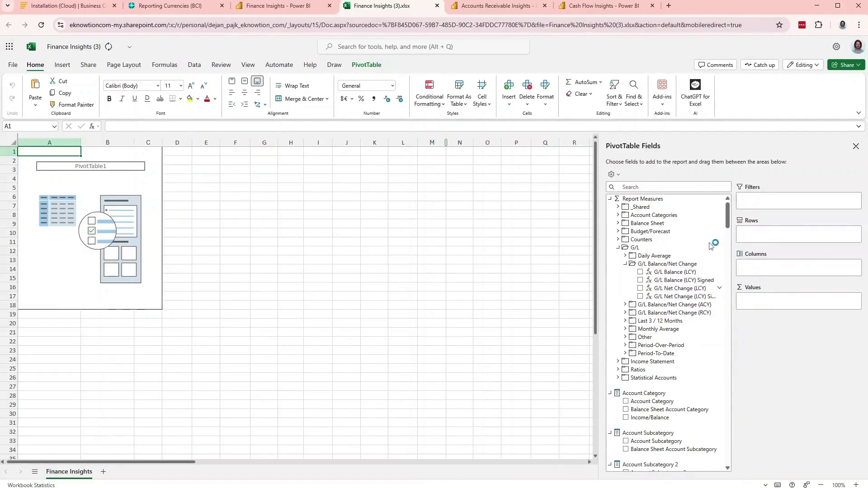
# - Add G/L Account Category (Level 1), G/L Account Category (Level 2) and G/L Account No. & Name as nested PivotTable rows
pyautogui.moveTo(728, 216); pyautogui.dragTo(739, 425)
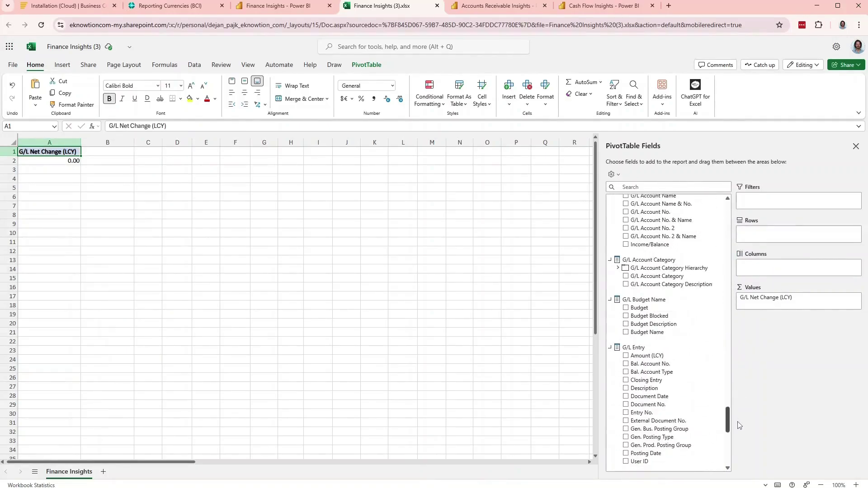
pyautogui.click(619, 268)
pyautogui.moveTo(688, 278); pyautogui.dragTo(796, 240)
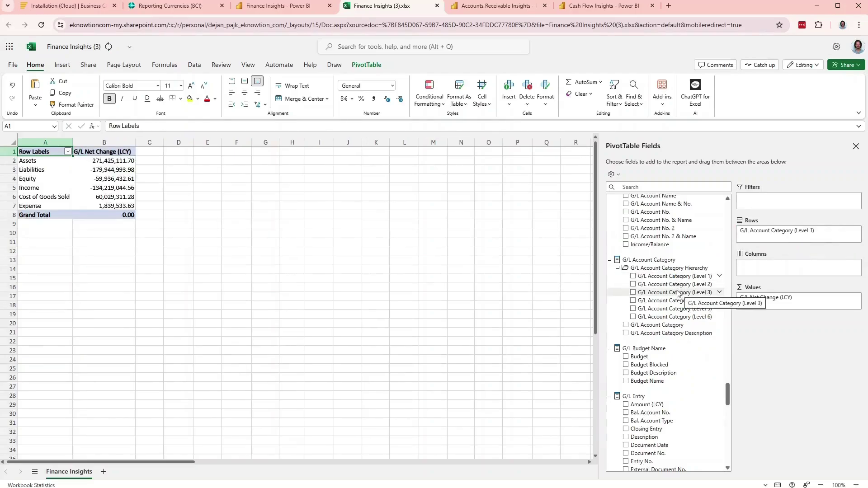
pyautogui.moveTo(676, 287); pyautogui.dragTo(785, 243)
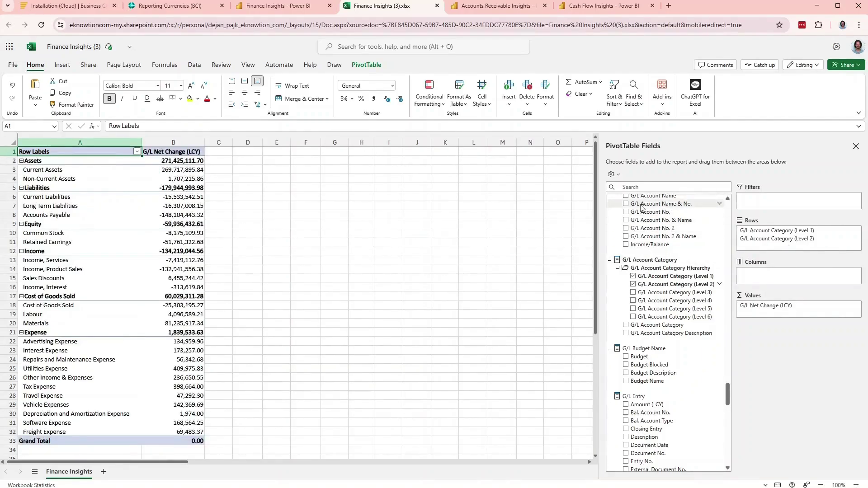
pyautogui.moveTo(650, 222); pyautogui.dragTo(793, 249)
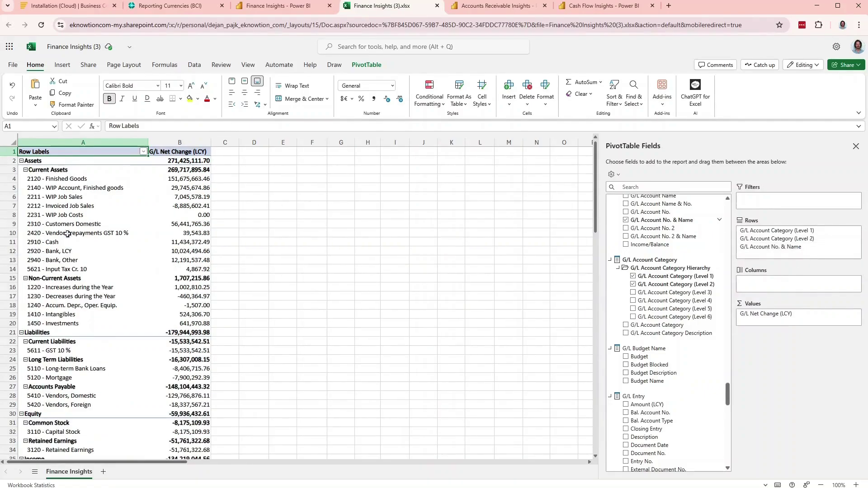
# - Add the Month Year field from the Date table to the PivotTable columns
pyautogui.scroll(-10, 169, 338)
pyautogui.scroll(11, 169, 330)
pyautogui.scroll(10, 700, 333)
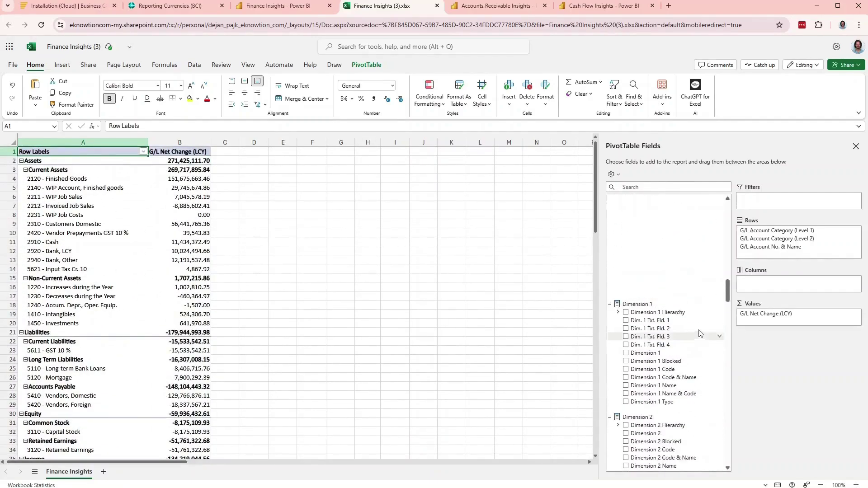
pyautogui.scroll(10, 700, 334)
pyautogui.scroll(-6, 655, 285)
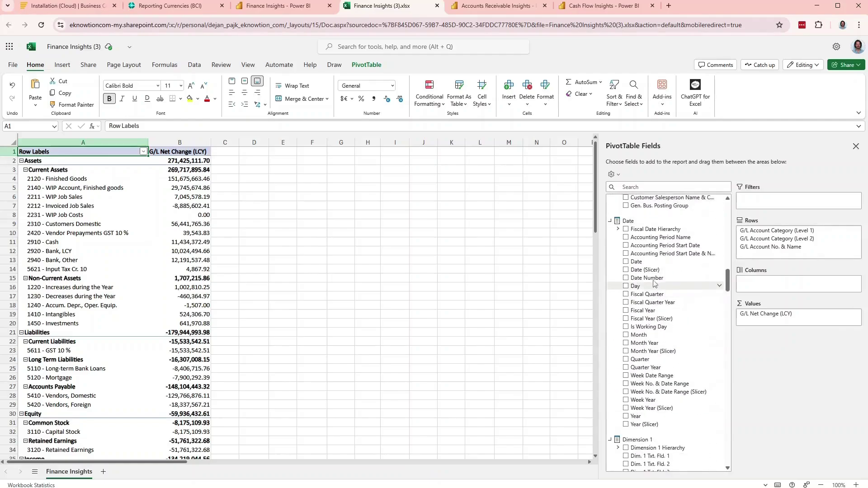
pyautogui.scroll(-12, 654, 284)
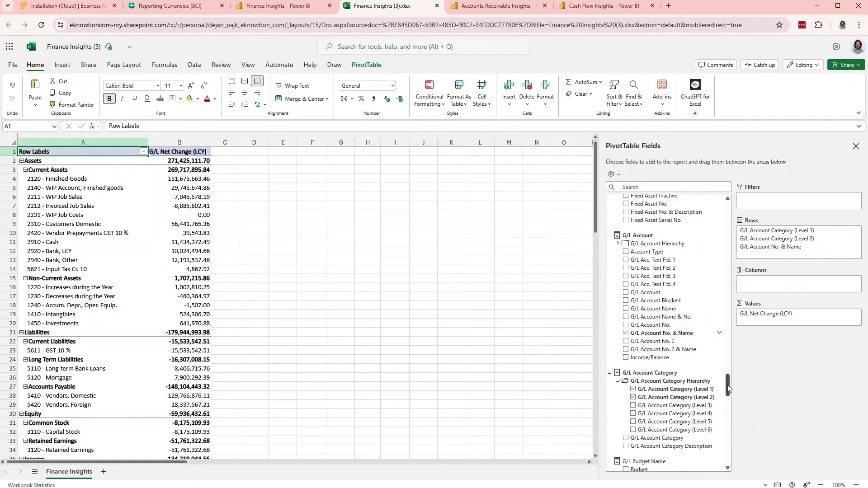
pyautogui.moveTo(729, 390); pyautogui.dragTo(735, 294)
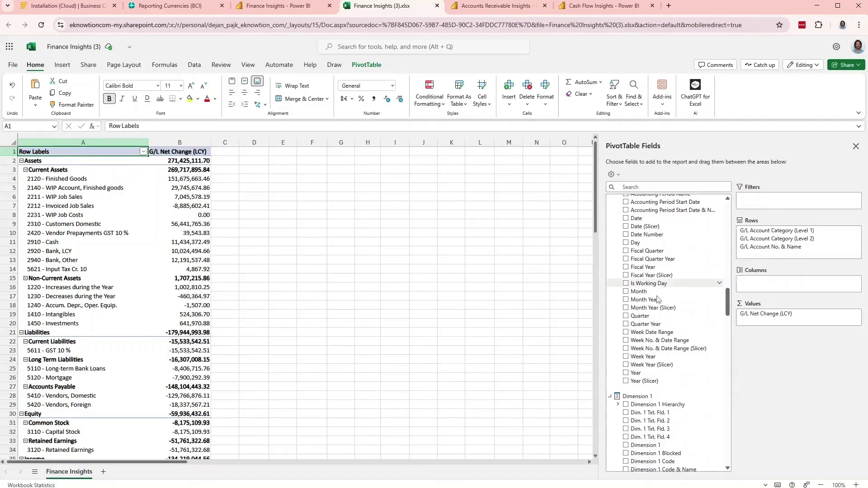
pyautogui.scroll(-10, 648, 306)
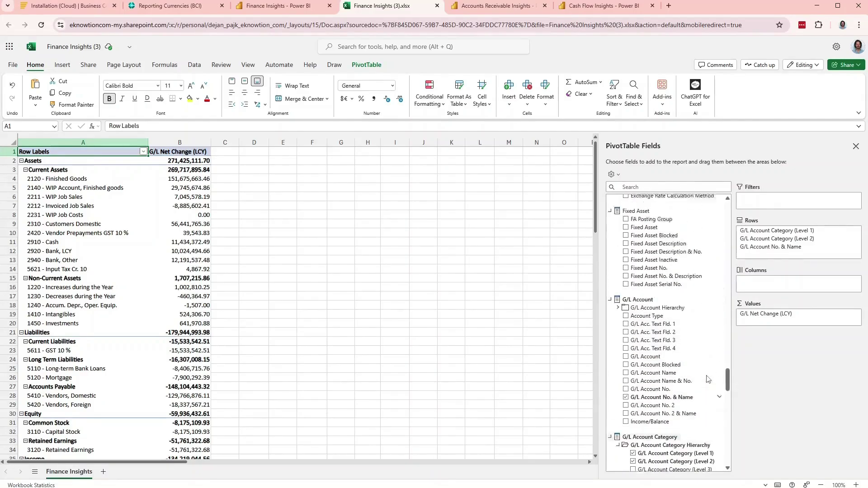
pyautogui.scroll(12, 690, 351)
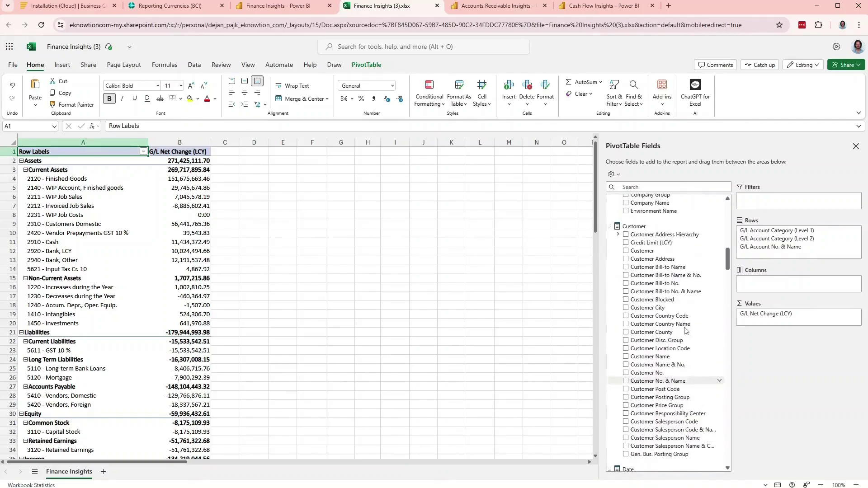
pyautogui.scroll(-3, 686, 328)
pyautogui.scroll(-4, 670, 325)
pyautogui.scroll(1, 654, 324)
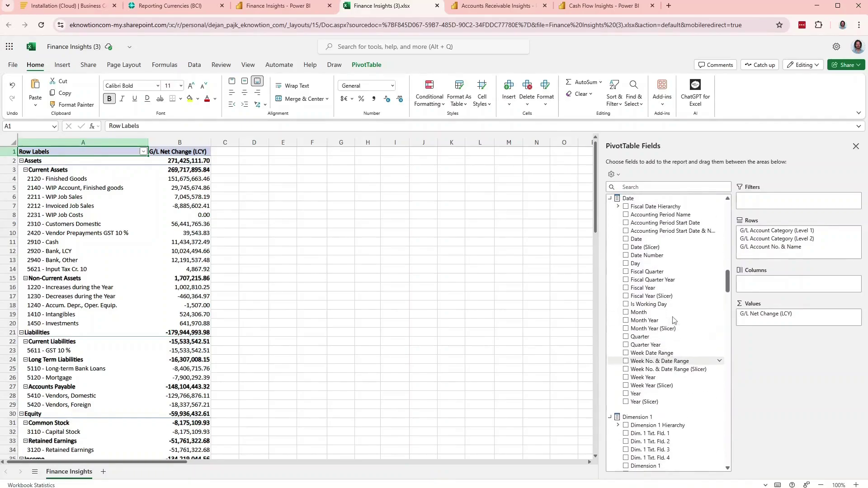
pyautogui.moveTo(651, 322); pyautogui.dragTo(789, 292)
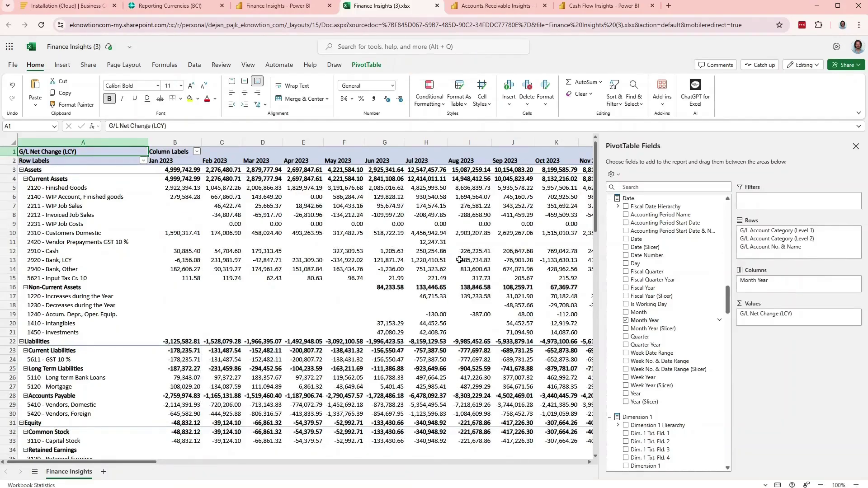
# - Review the monthly net change amounts by account category and inspect several May 2023 current asset cells
pyautogui.scroll(-12, 342, 265)
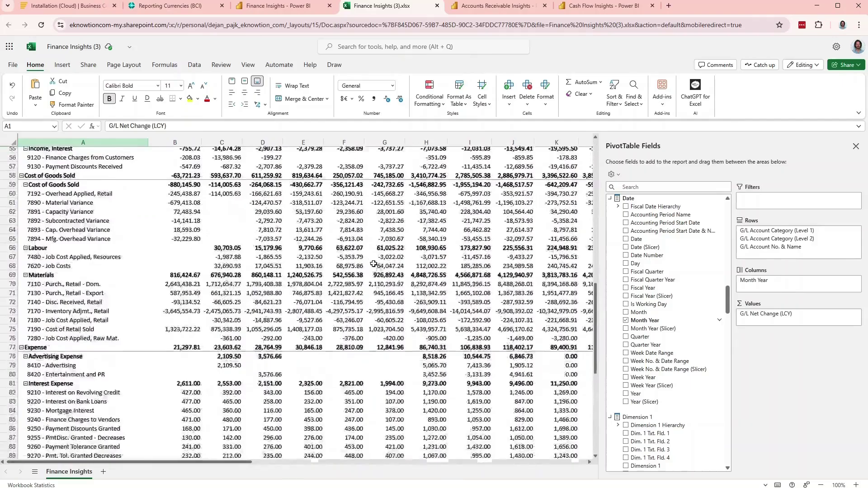
pyautogui.scroll(10, 377, 263)
pyautogui.scroll(2, 377, 263)
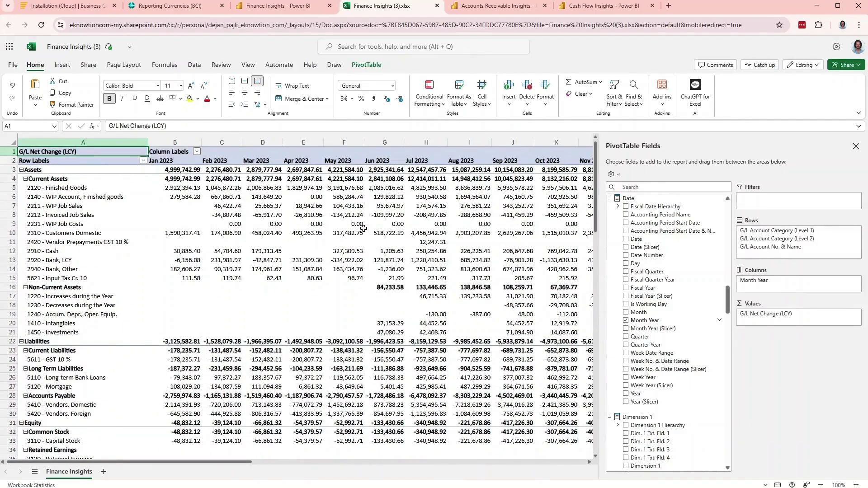
pyautogui.click(362, 231)
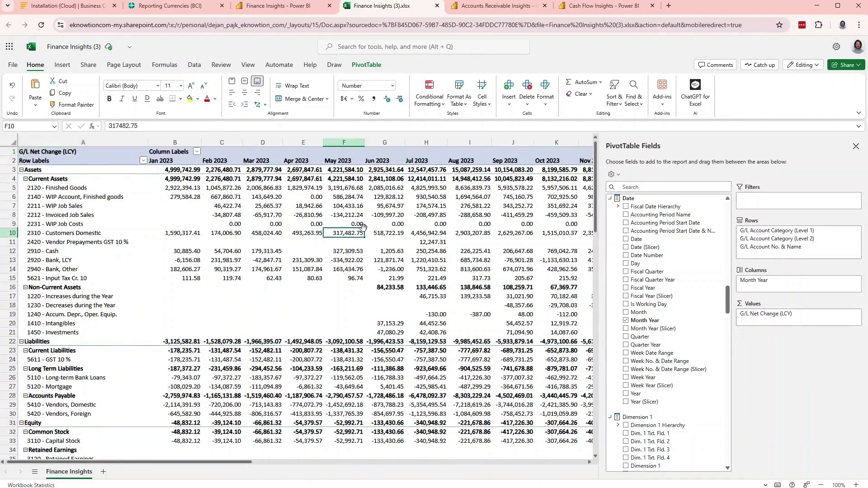
pyautogui.click(349, 206)
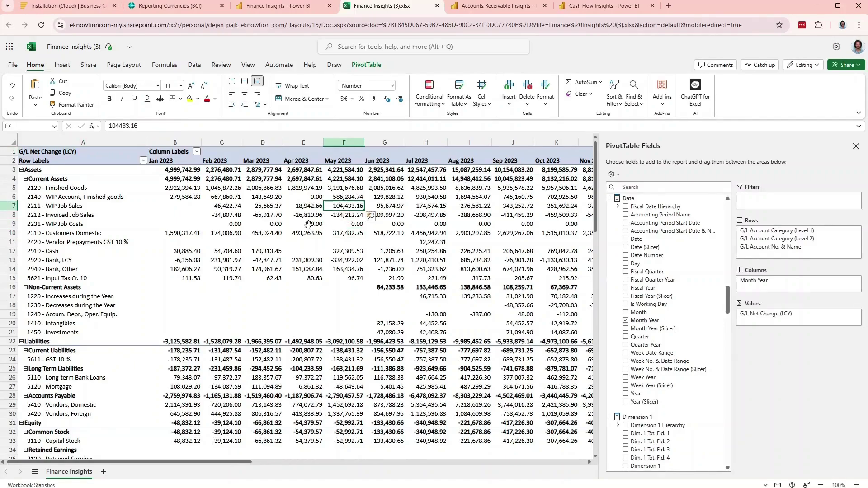
pyautogui.click(349, 196)
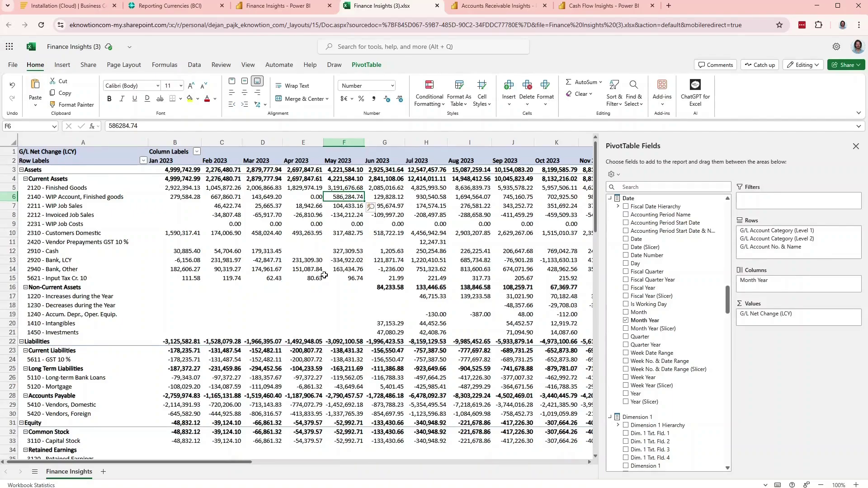
# - Refresh the PivotTable's data connection and check the March to August 2023 current asset amounts
pyautogui.click(355, 234)
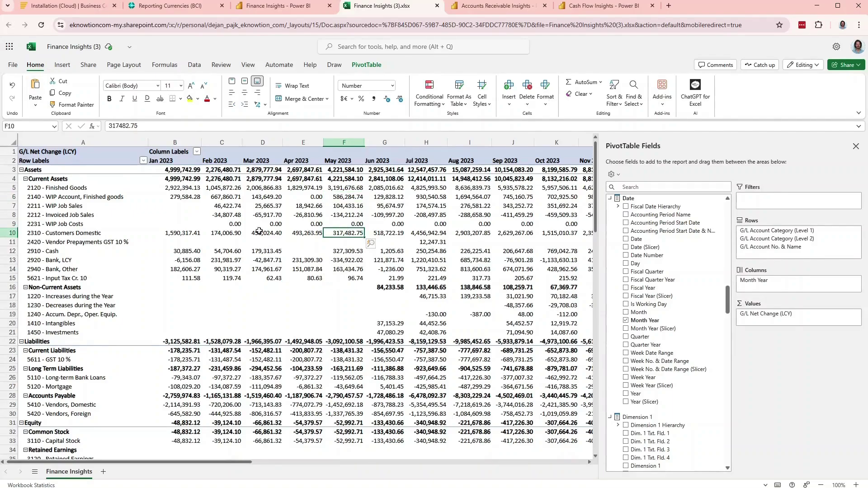
pyautogui.click(194, 66)
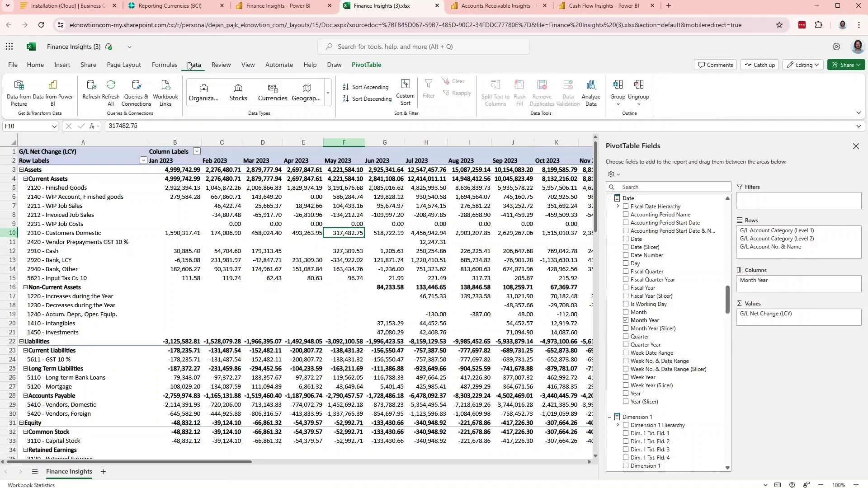
pyautogui.click(91, 88)
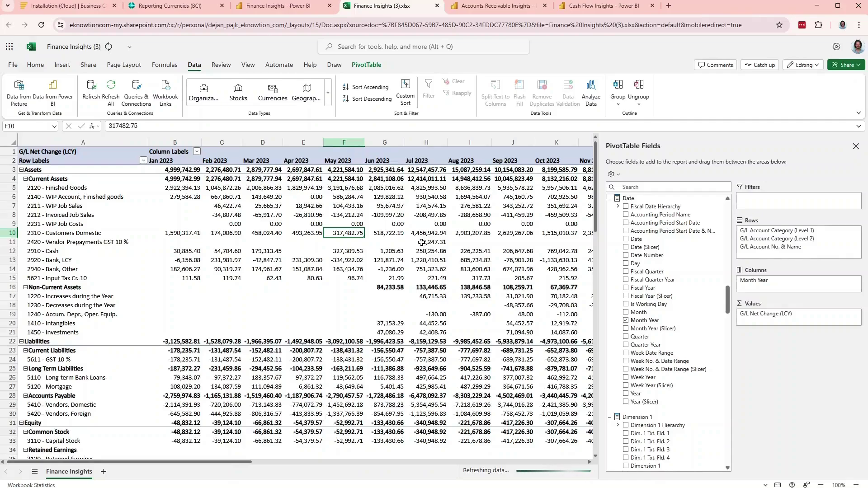
pyautogui.moveTo(237, 204); pyautogui.dragTo(448, 284)
pyautogui.moveTo(262, 197); pyautogui.dragTo(508, 263)
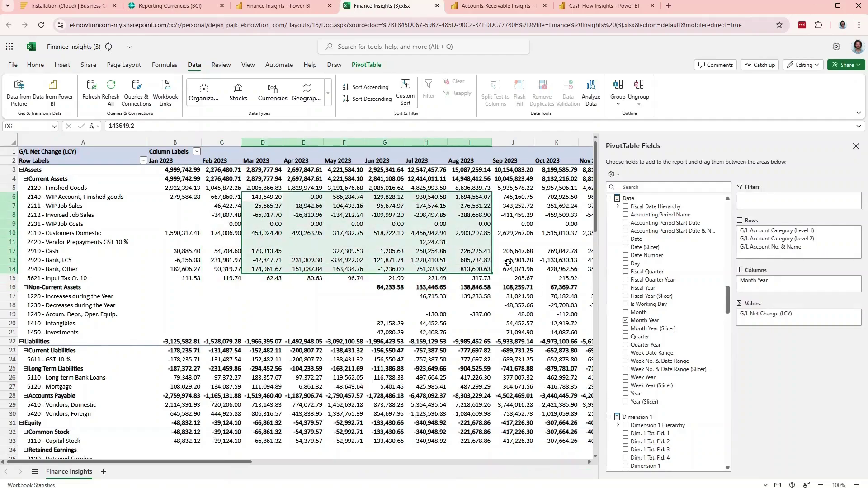
pyautogui.click(269, 234)
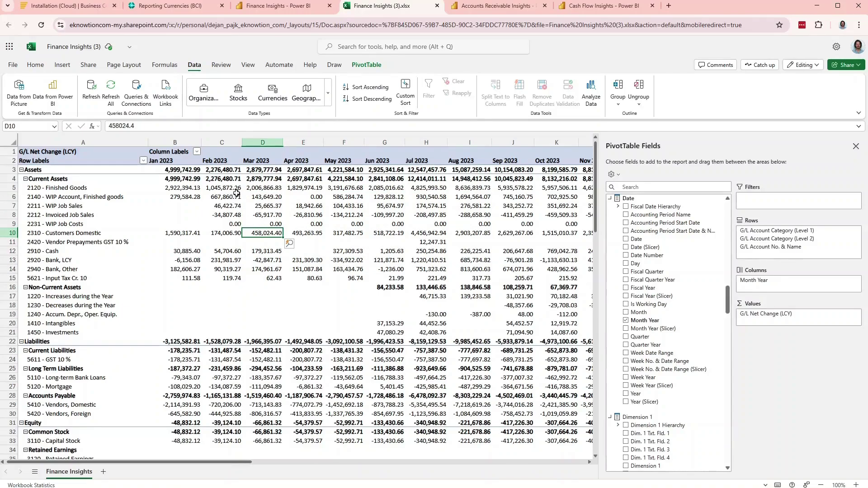
# - Dismiss the export options in the Finance Insights report and view the Receivables Overview page of the Accounts Receivable Insights report
pyautogui.click(263, 6)
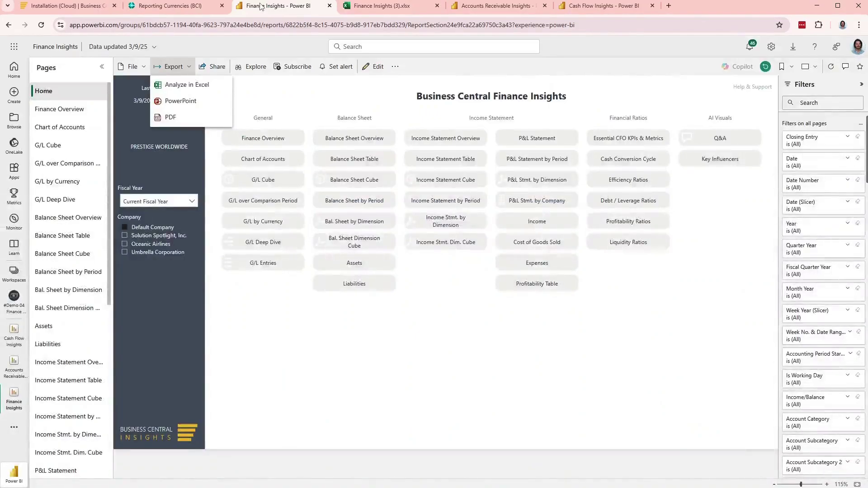
pyautogui.click(318, 362)
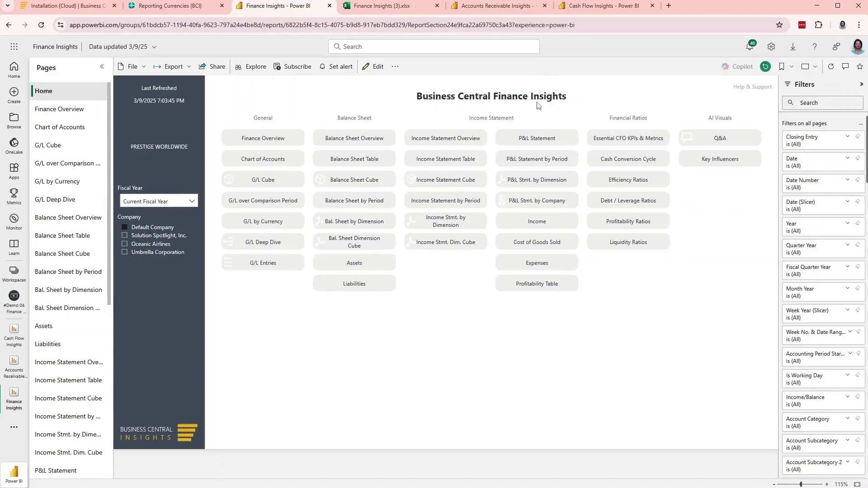
pyautogui.click(496, 7)
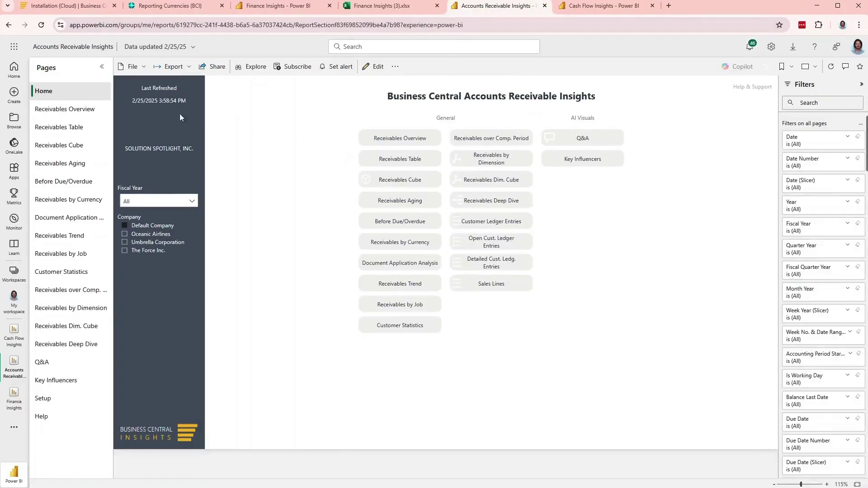
pyautogui.click(85, 115)
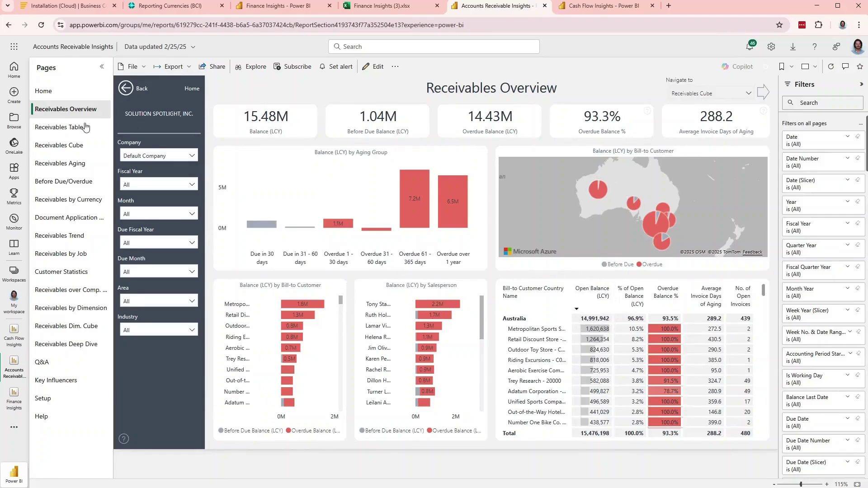
# - Open the Receivables Table page and add Salesperson to the Bill-to Customer row selection, grouping customers by salesperson
pyautogui.click(68, 128)
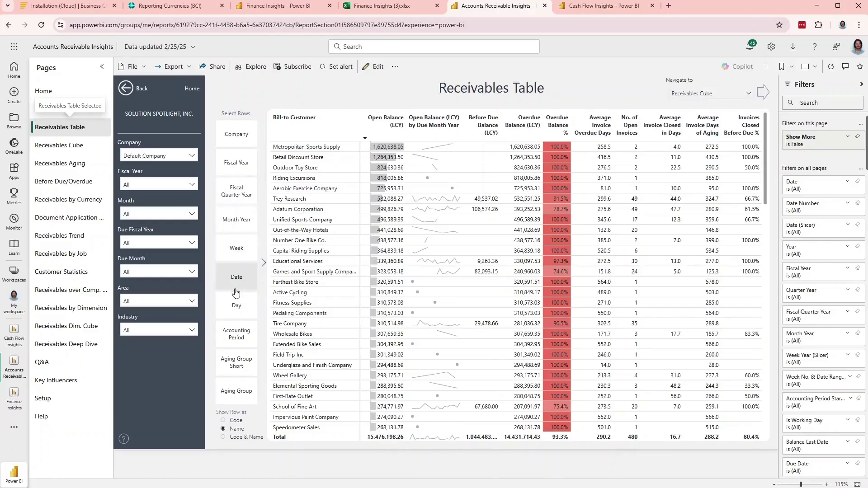
pyautogui.scroll(-2, 238, 248)
pyautogui.scroll(-3, 237, 247)
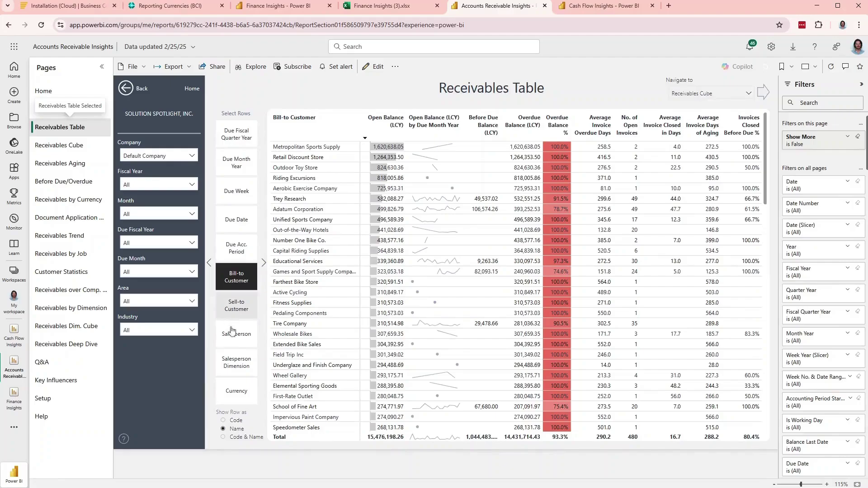
pyautogui.click(249, 334)
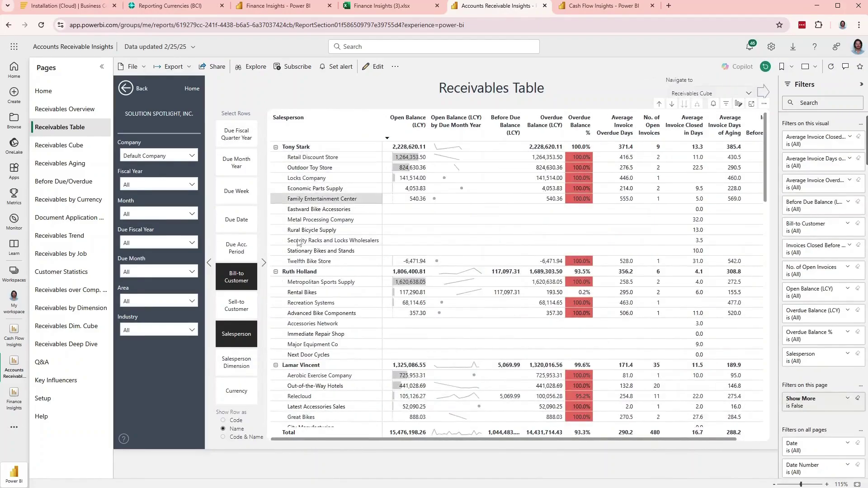
pyautogui.scroll(-1, 322, 286)
pyautogui.scroll(1, 322, 286)
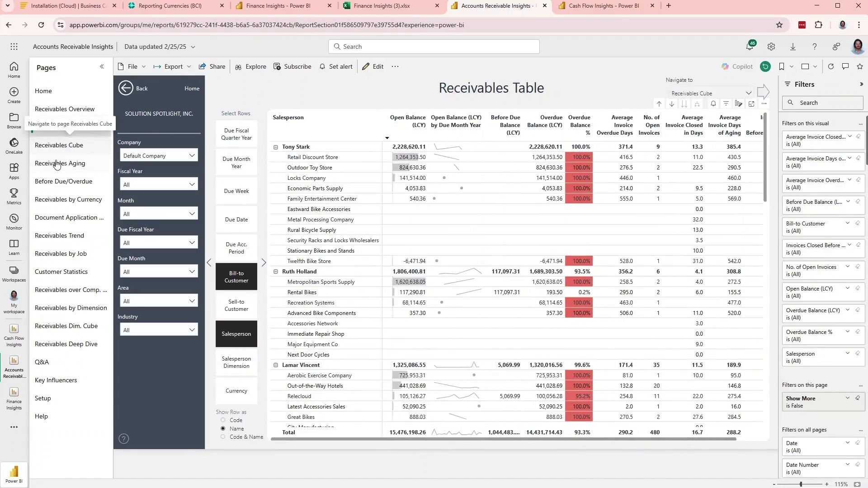
# - Open the Before Due/Overdue page and filter the invoice list to Due today, followed by Due in 2 - 7 days
pyautogui.click(68, 182)
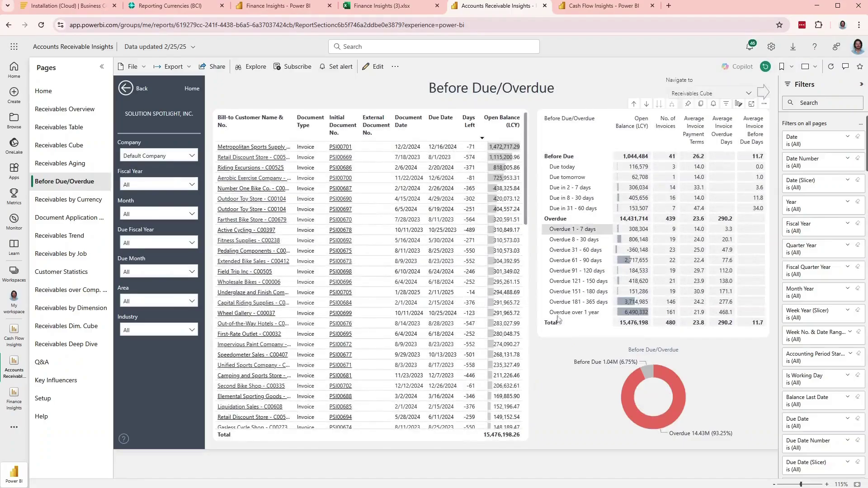
pyautogui.click(570, 166)
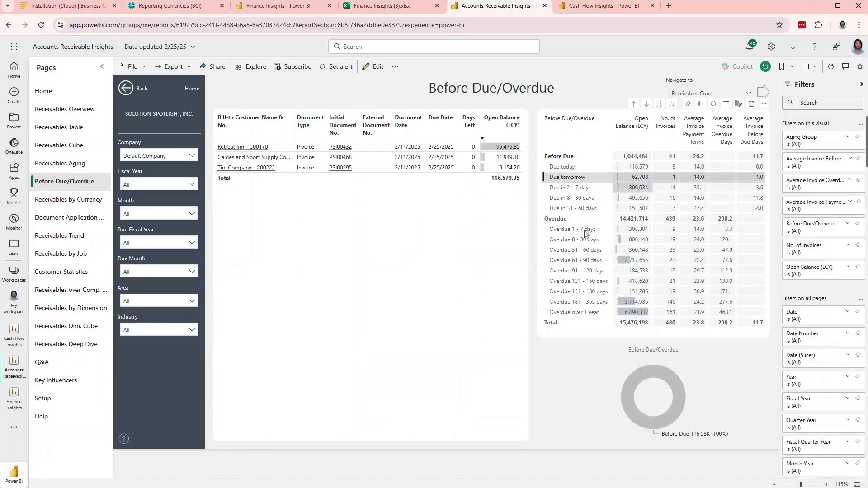
pyautogui.click(584, 188)
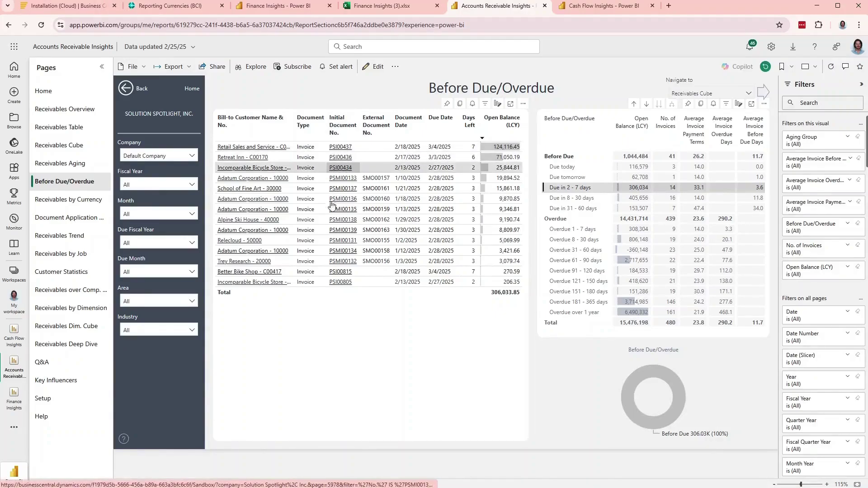
# - Open the Retreat Inn invoice in Business Central from the report and return to the Accounts Receivable Insights home page
pyautogui.click(343, 167)
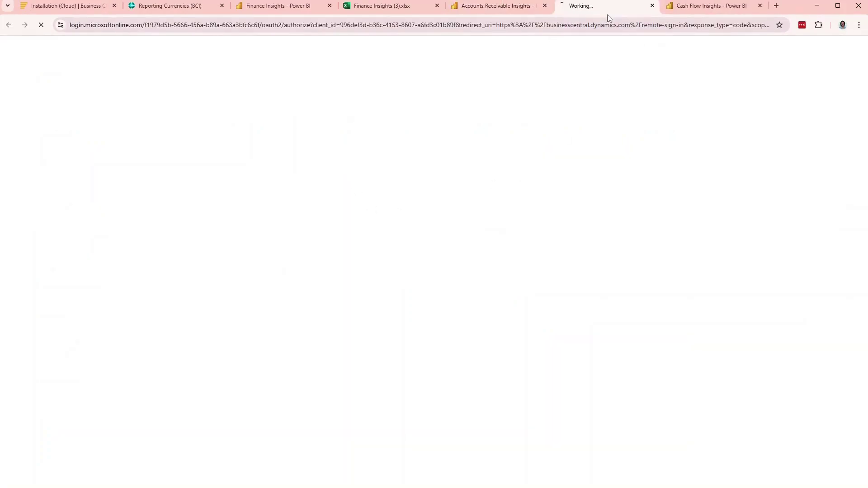
pyautogui.click(457, 10)
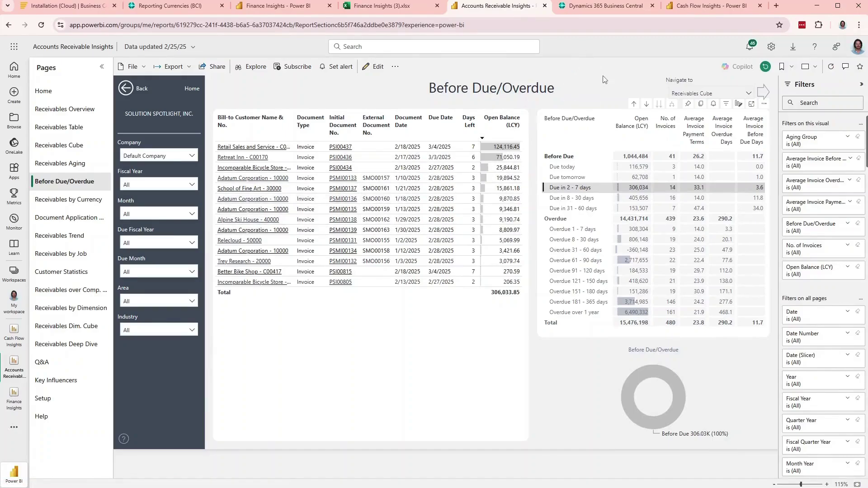
pyautogui.click(606, 6)
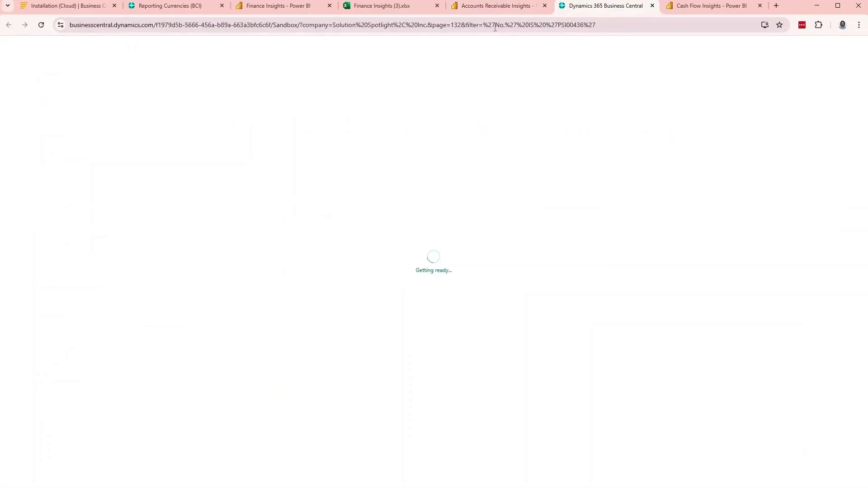
pyautogui.click(476, 6)
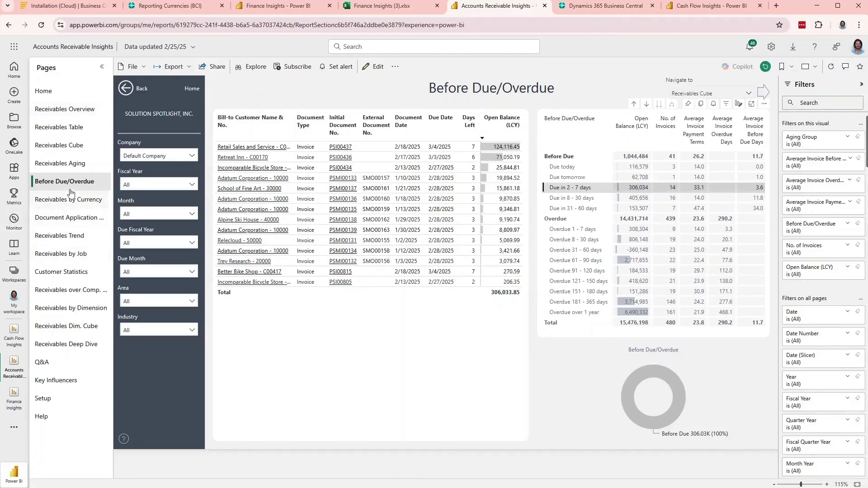
pyautogui.click(196, 90)
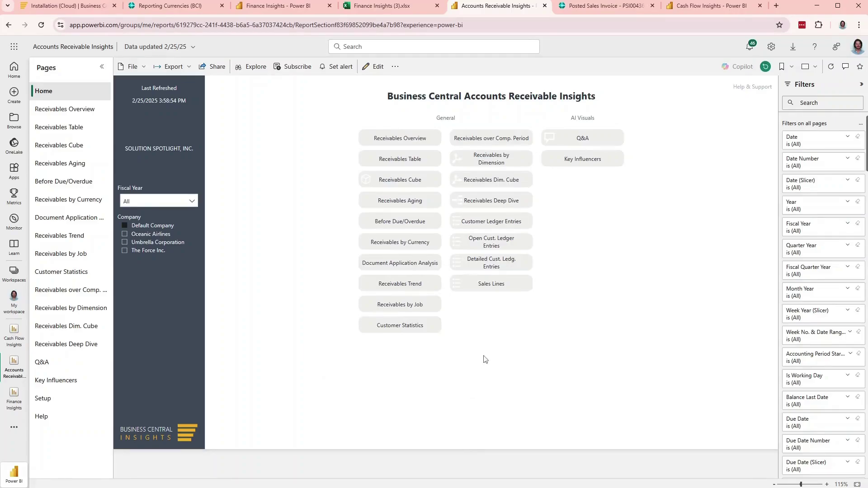
# - Switch to Business Central, search for "cash flow fore" and open the CF00001 card from the Cash Flow Forecasts list
pyautogui.click(702, 6)
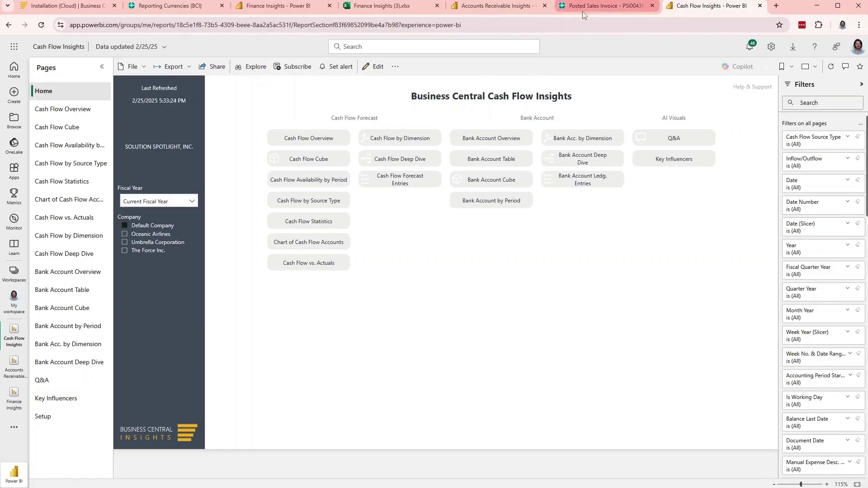
pyautogui.click(167, 5)
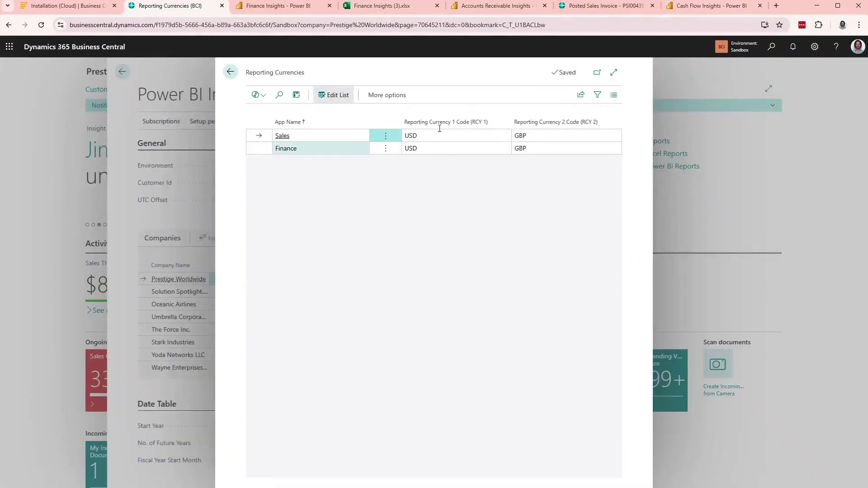
pyautogui.press('Escape')
pyautogui.click(772, 47)
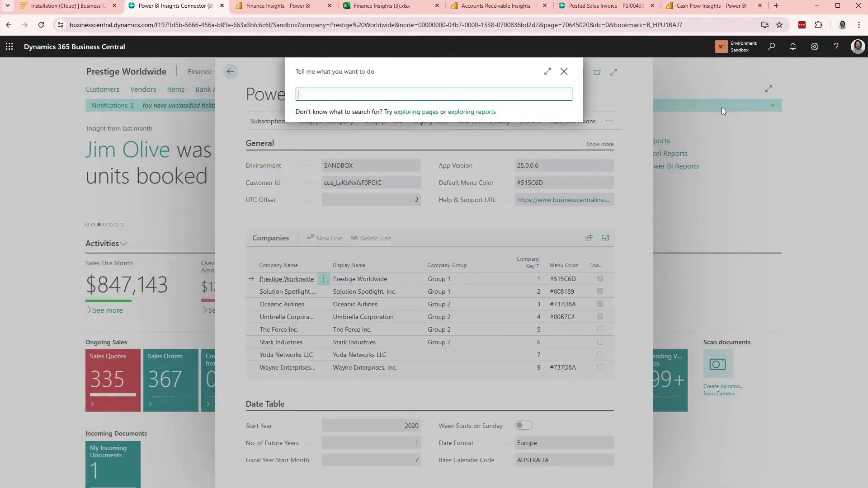
pyautogui.write('cash flow fore')
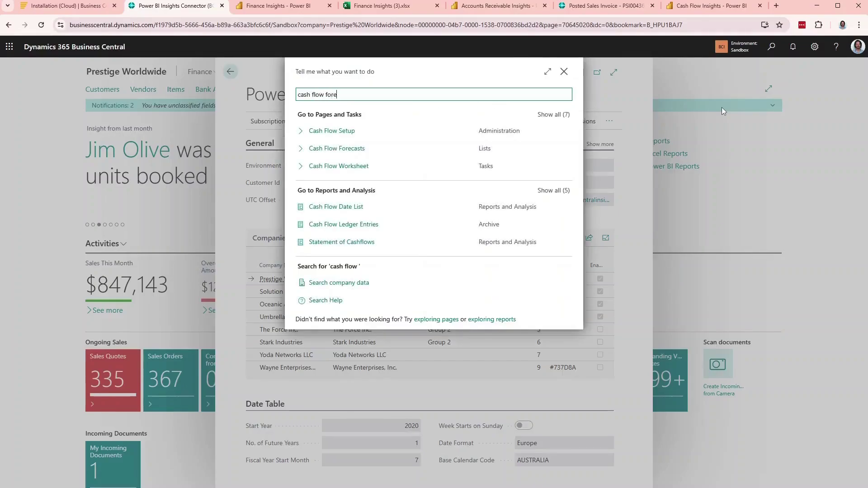
pyautogui.click(344, 132)
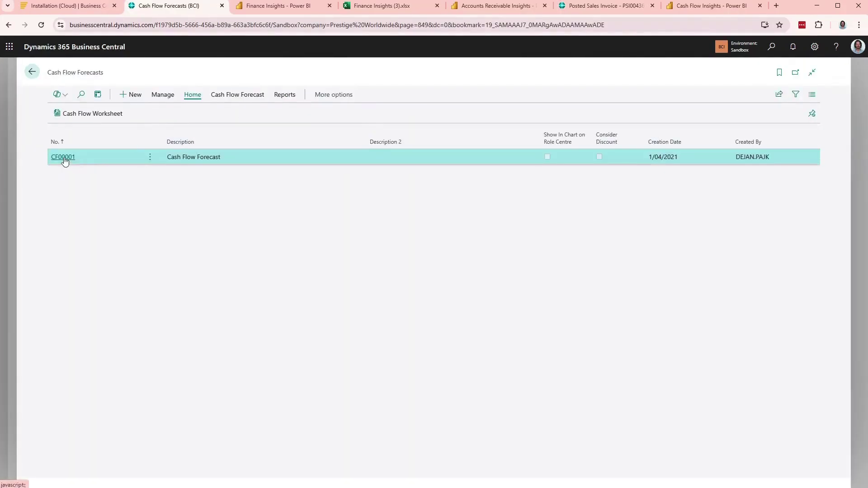
pyautogui.click(65, 158)
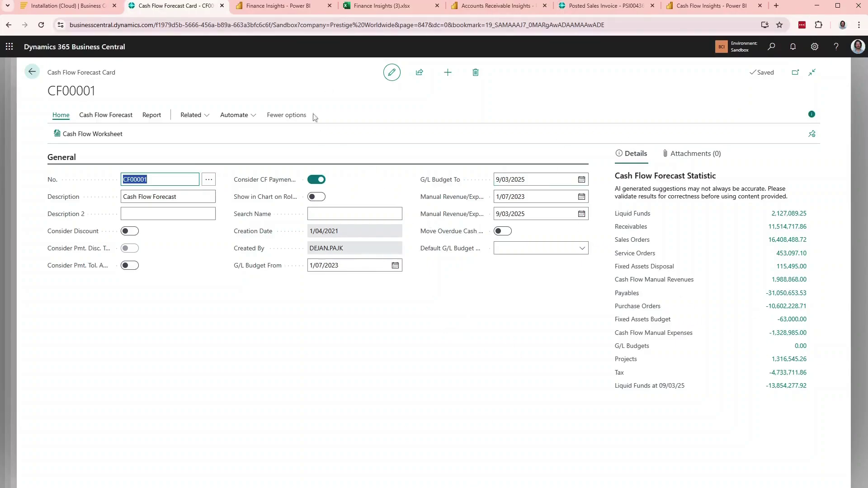
# - Switch to the Cash Flow Insights report and view its Cash Flow Overview and Bank Account Overview pages
pyautogui.click(726, 8)
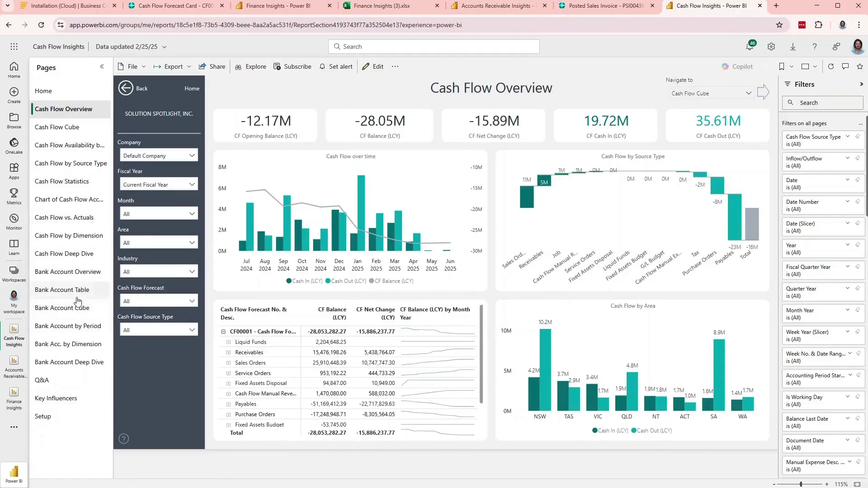
pyautogui.click(71, 271)
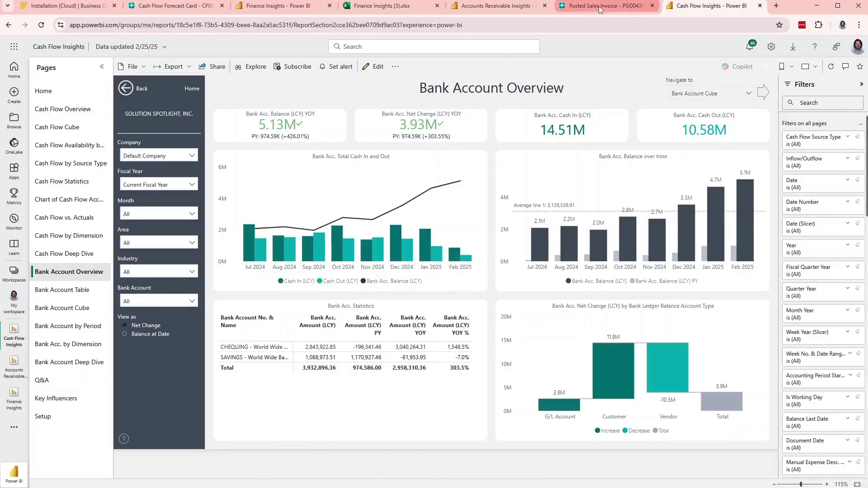
# - Switch to the Business Central Insights website, go to its homepage and show the Help & Support options
pyautogui.click(48, 7)
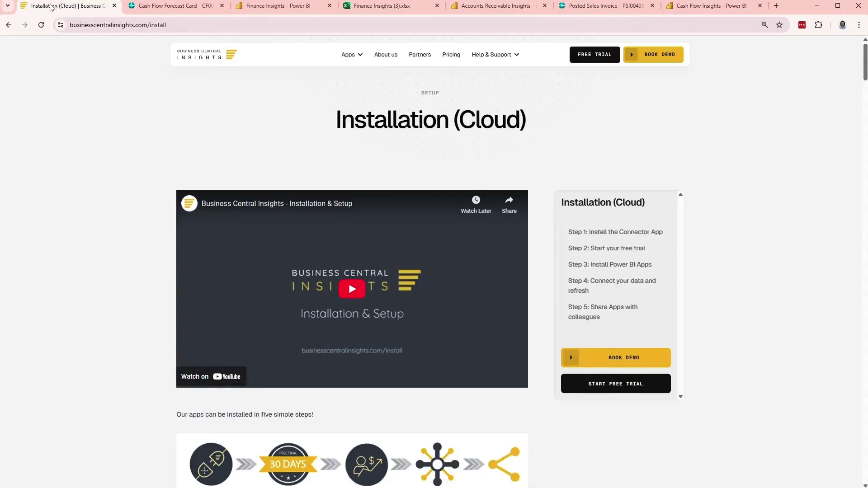
pyautogui.click(214, 60)
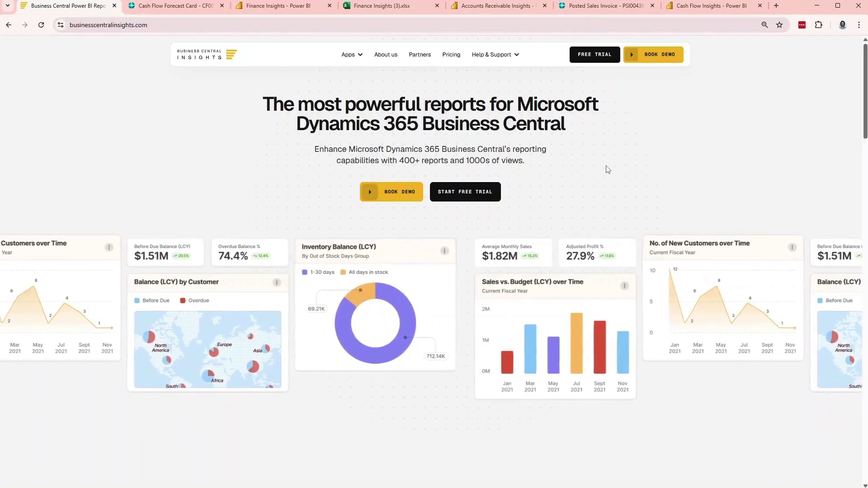
pyautogui.moveTo(506, 54)
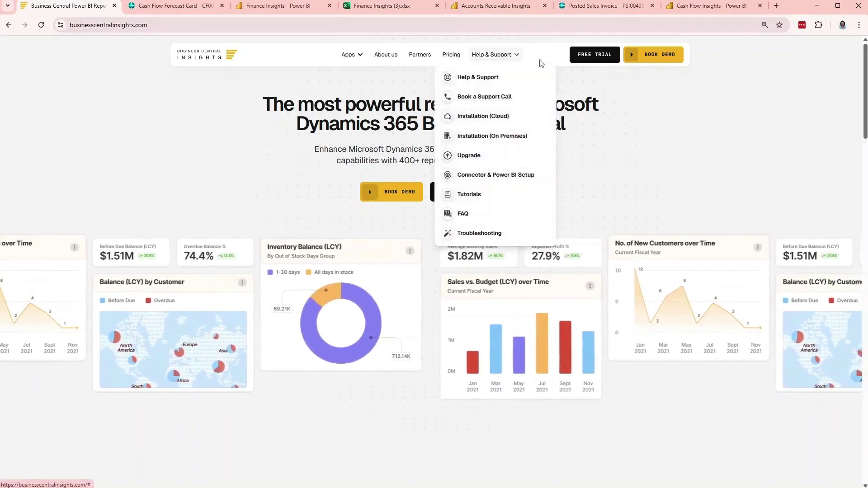